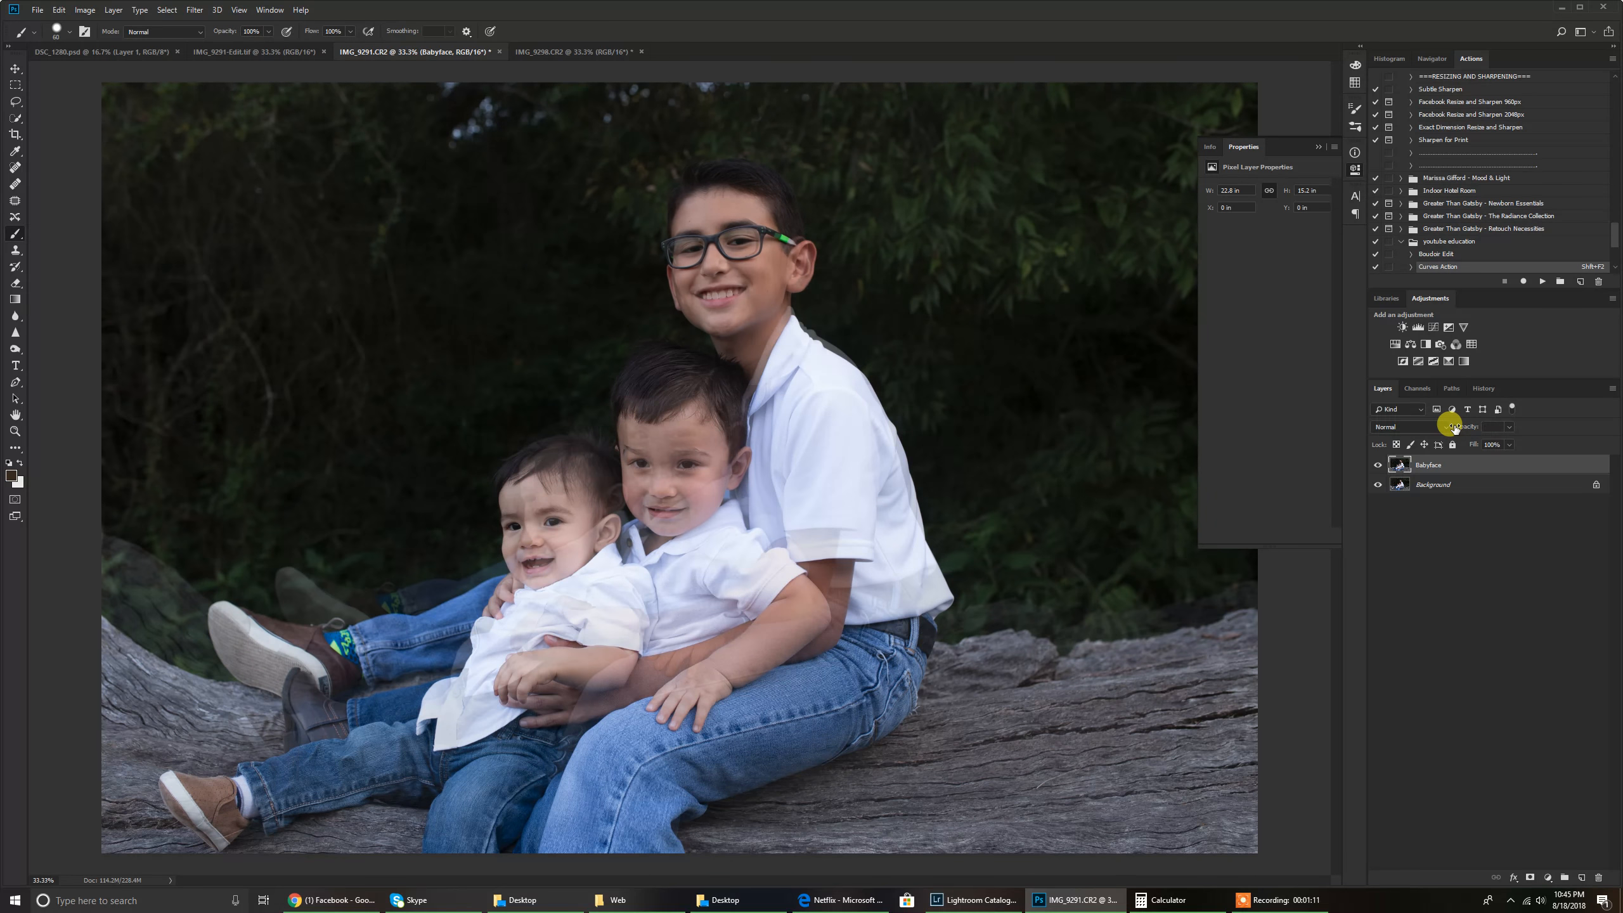
Step: Scale the Babyface layer down to about 92% and align its children over those in the Background photo
{"action": "key", "text": "ctrl+minus"}
{"action": "key", "text": "ctrl+minus"}
{"action": "key", "text": "ctrl+t"}
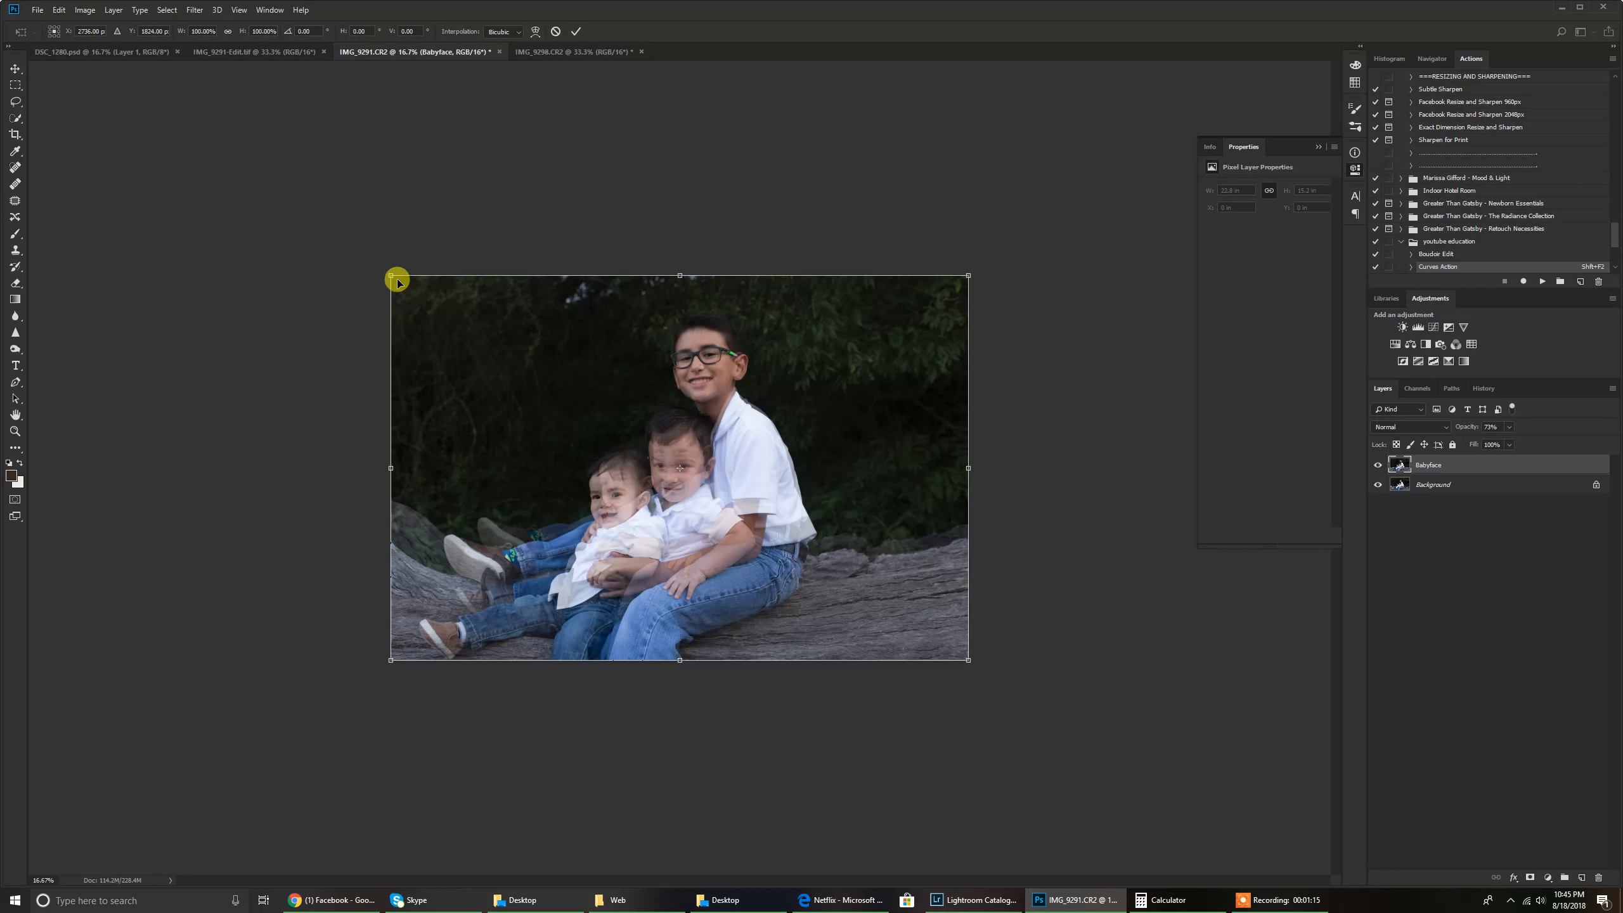
{"action": "left_click_drag", "start_coordinate": [390, 276], "coordinate": [425, 293]}
{"action": "left_click_drag", "start_coordinate": [828, 566], "coordinate": [824, 552]}
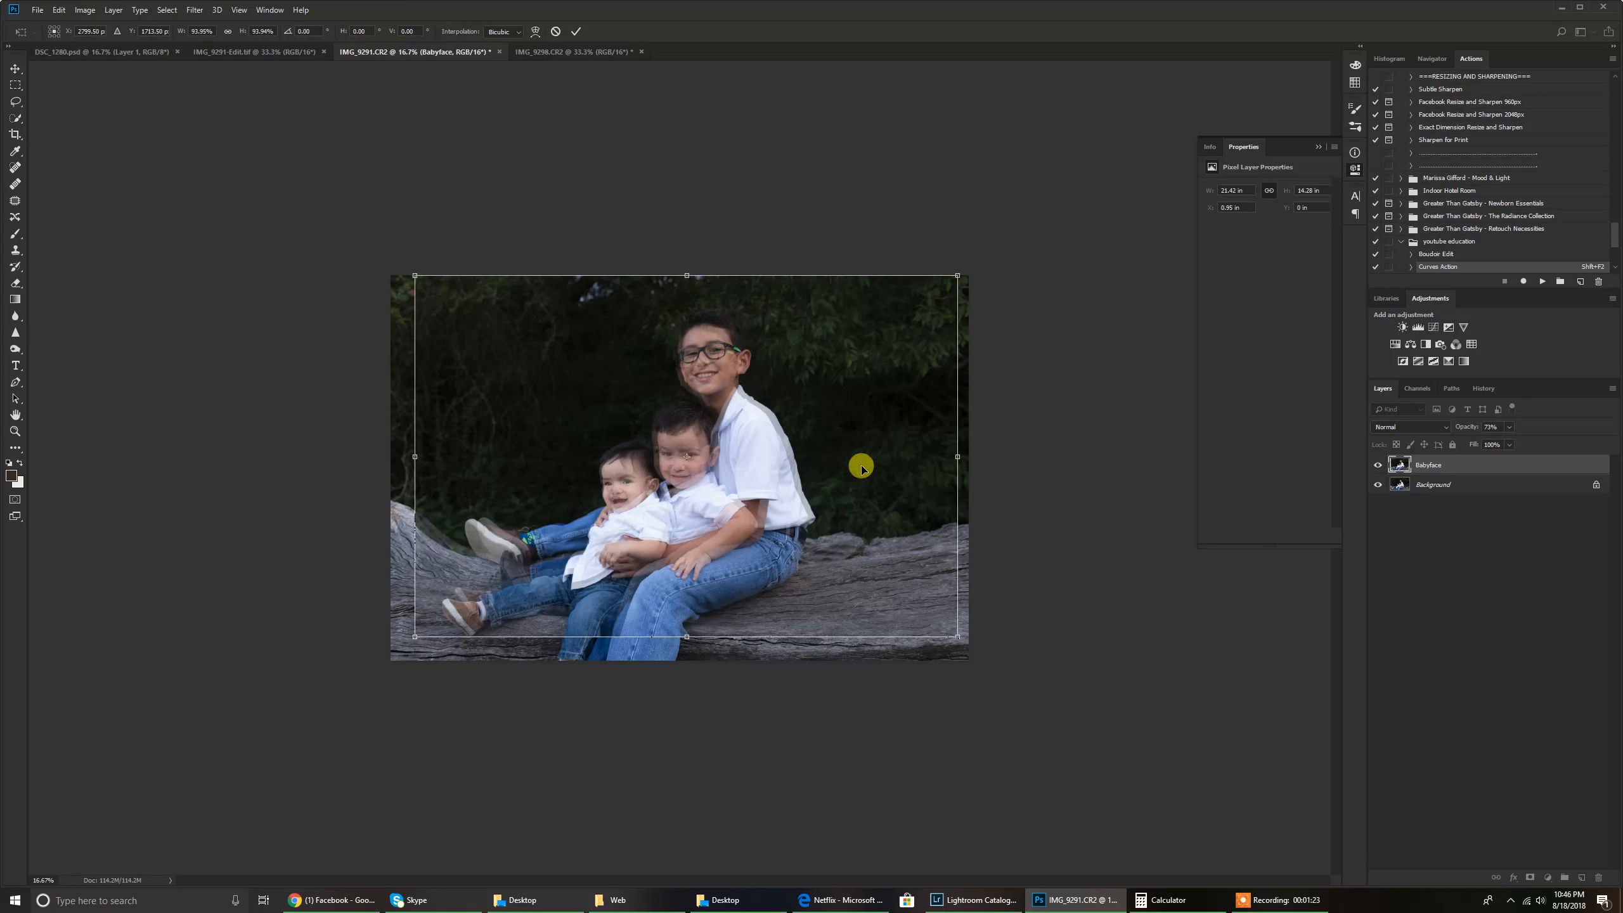
{"action": "left_click_drag", "start_coordinate": [955, 274], "coordinate": [943, 275]}
{"action": "mouse_move", "coordinate": [860, 387]}
{"action": "left_mouse_down"}
{"action": "mouse_move", "coordinate": [870, 373]}
{"action": "mouse_move", "coordinate": [857, 385]}
{"action": "left_mouse_up"}
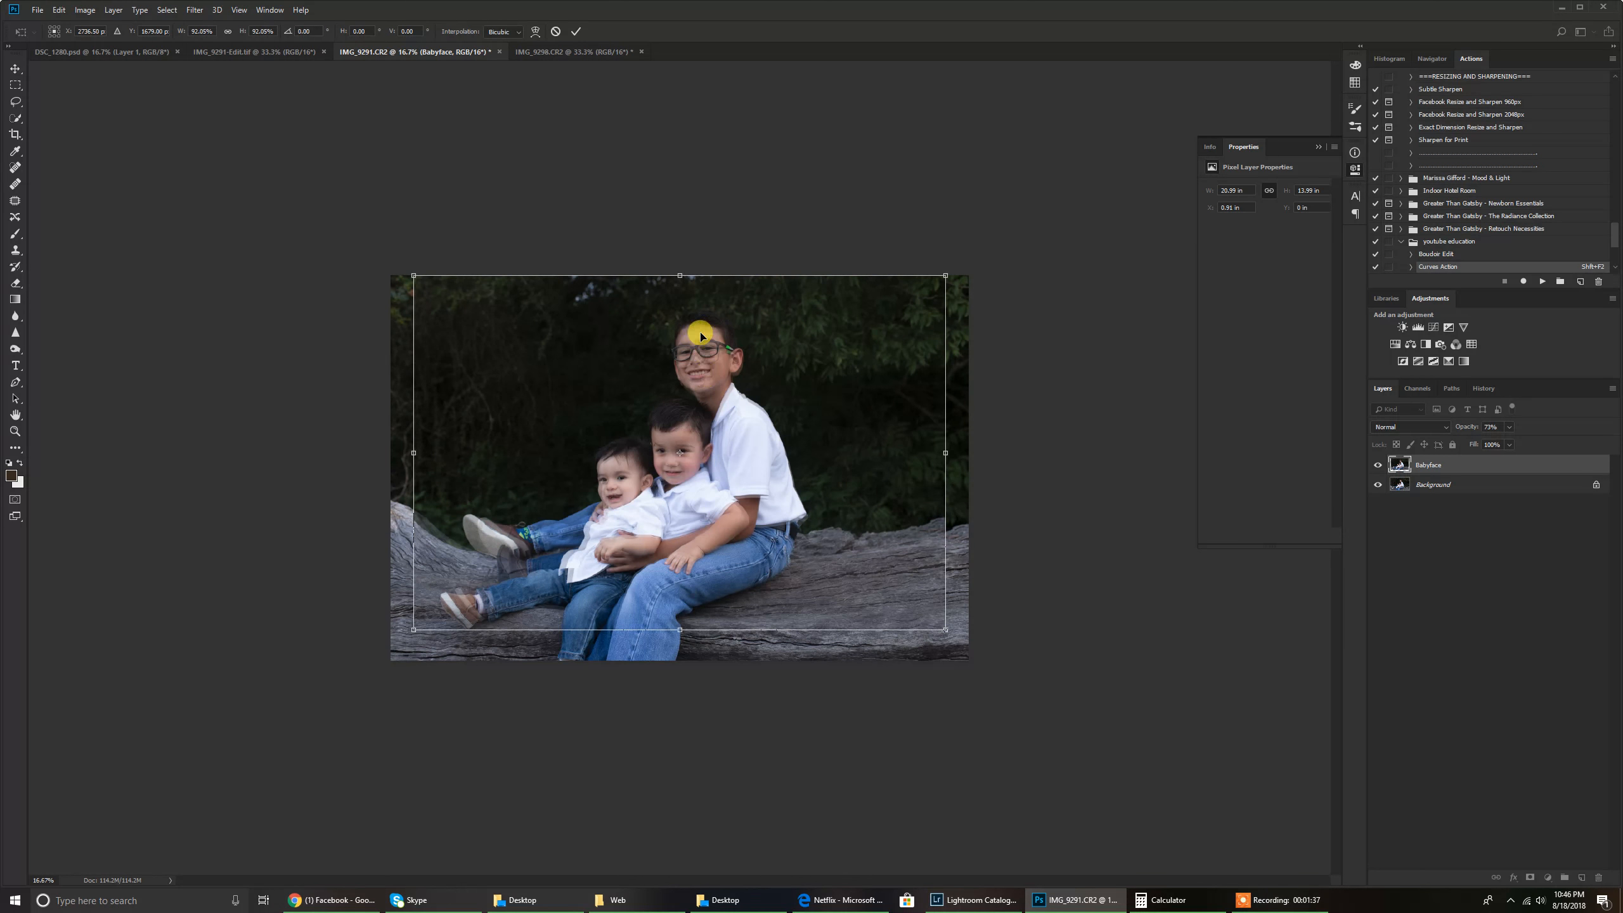
{"action": "key", "text": "ctrl+plus"}
{"action": "key", "text": "ctrl+plus"}
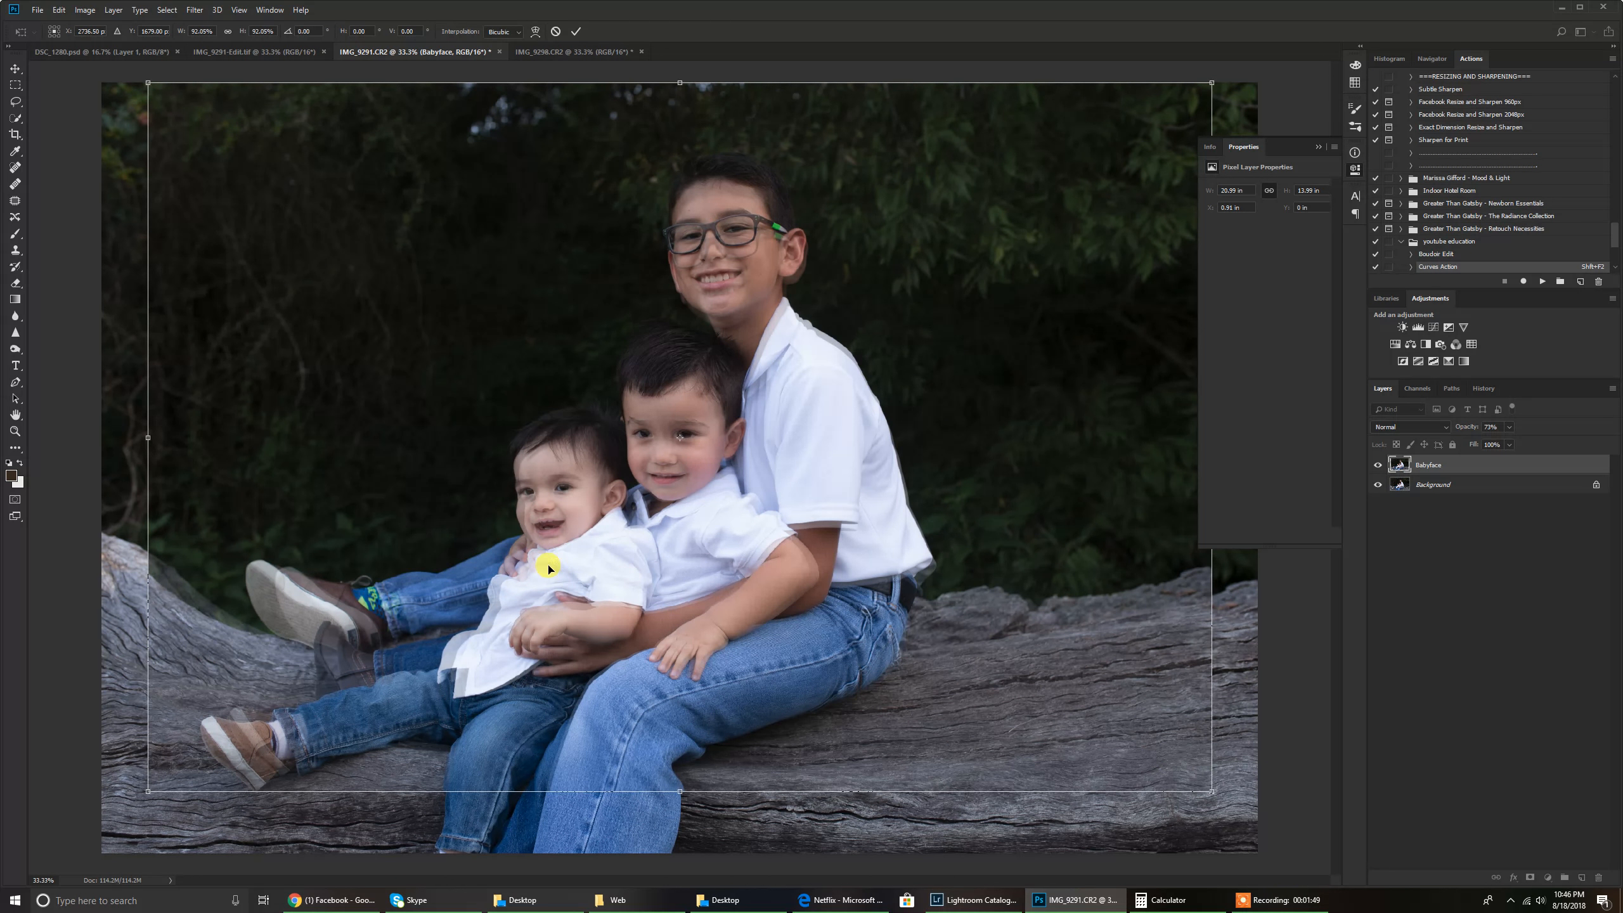
{"action": "key", "text": "Return"}
{"action": "key", "text": "b"}
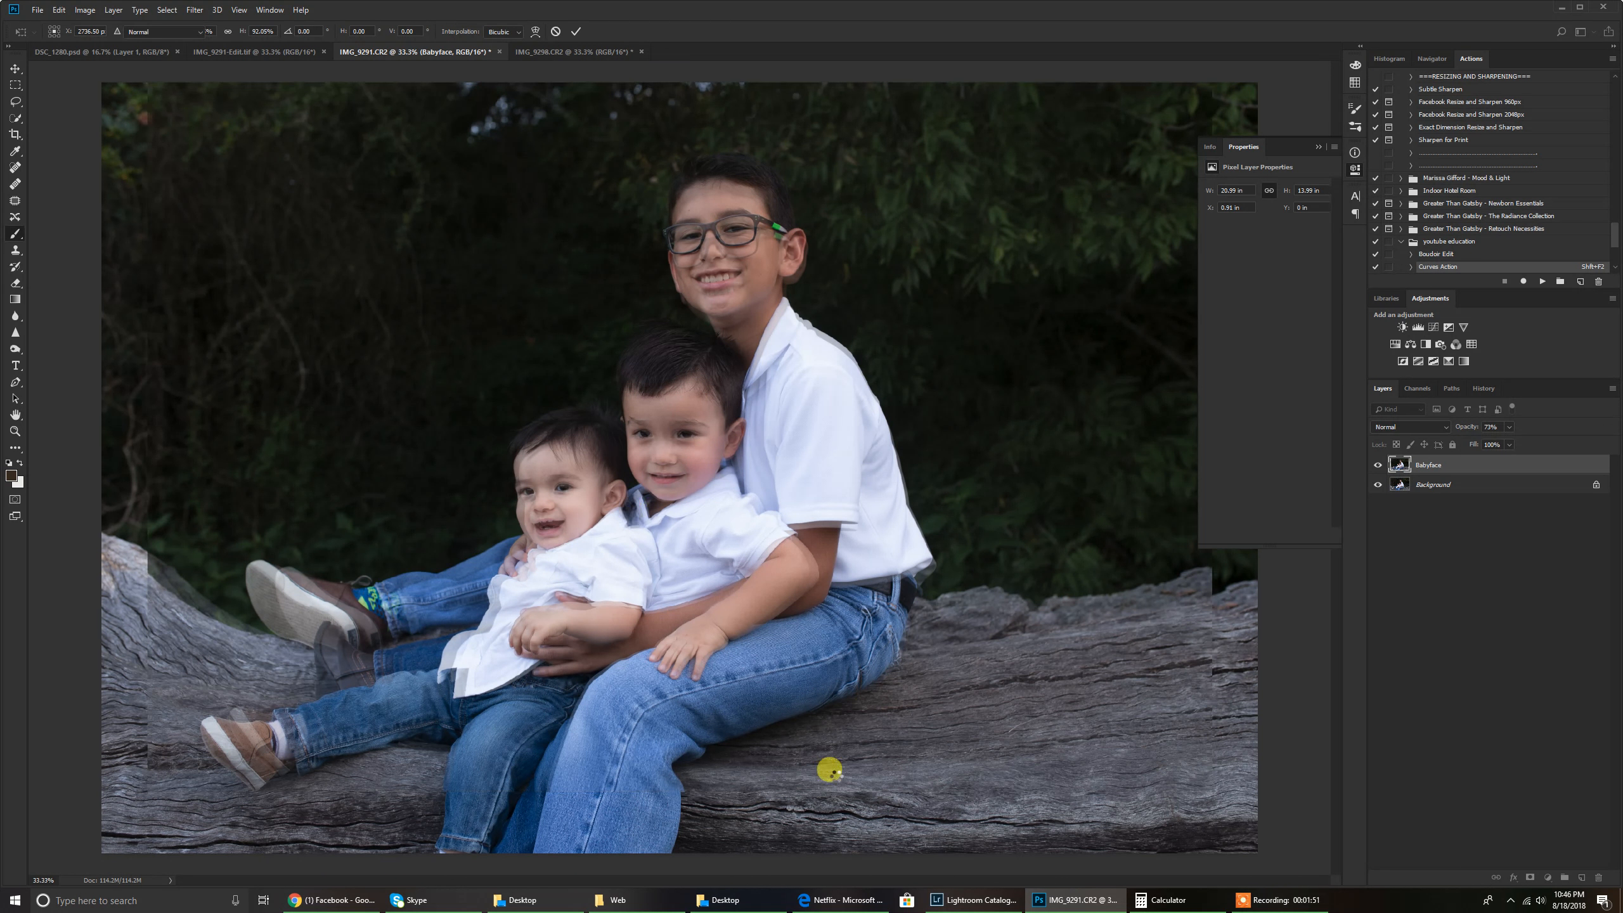
{"action": "mouse_move", "coordinate": [1466, 427]}
{"action": "left_mouse_down"}
{"action": "mouse_move", "coordinate": [1508, 428]}
{"action": "mouse_move", "coordinate": [1439, 427]}
{"action": "left_mouse_up"}
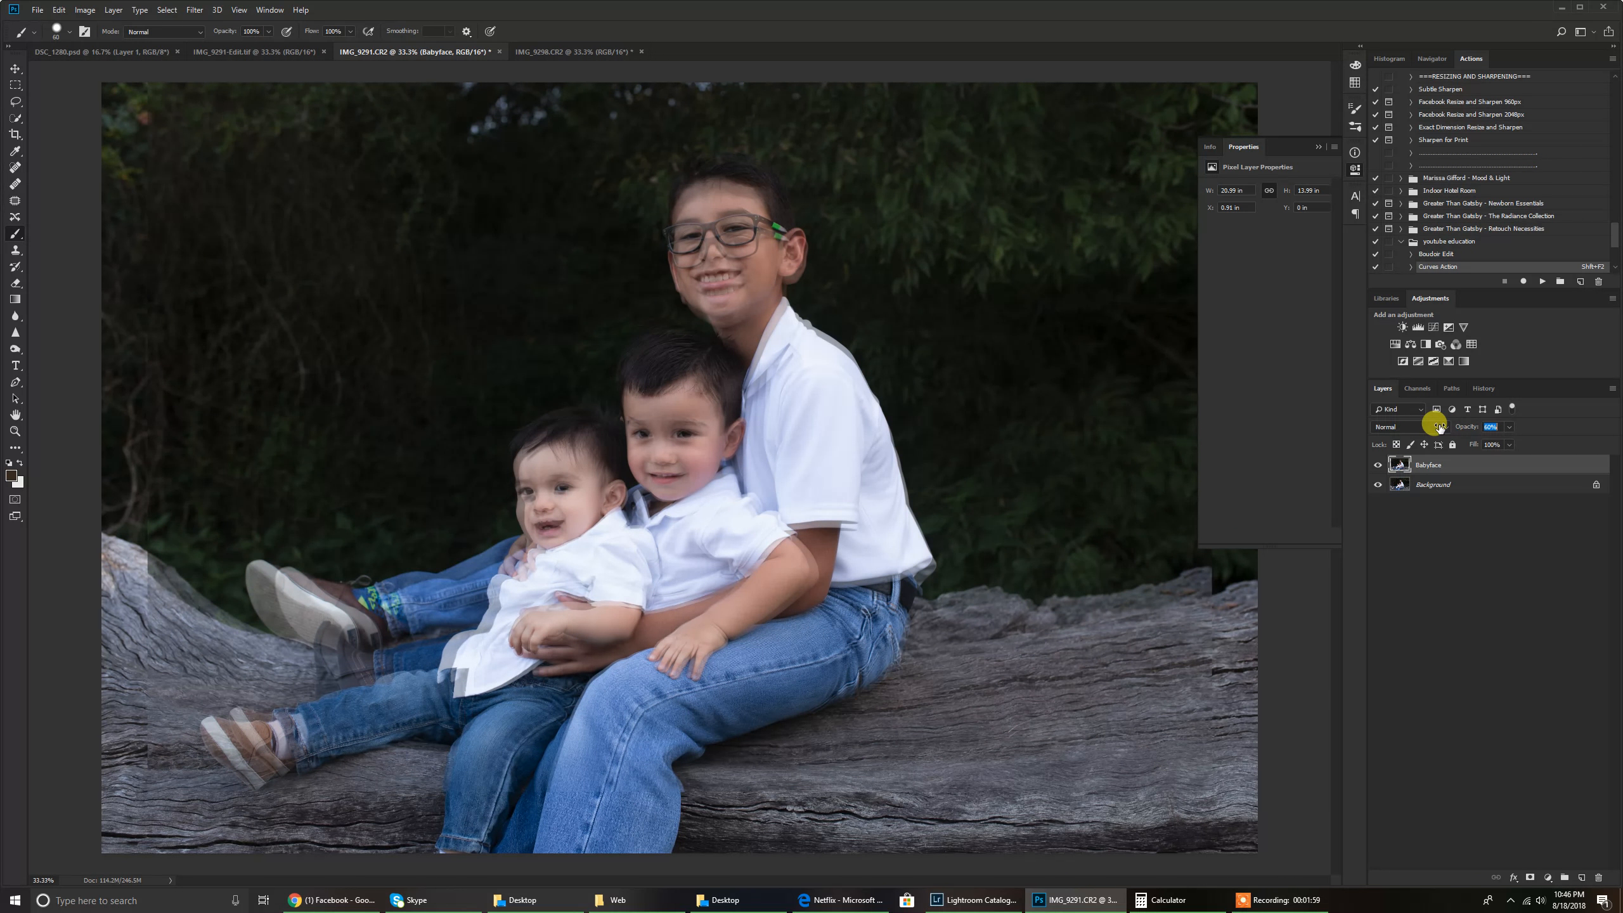
{"action": "key", "text": "ctrl+t"}
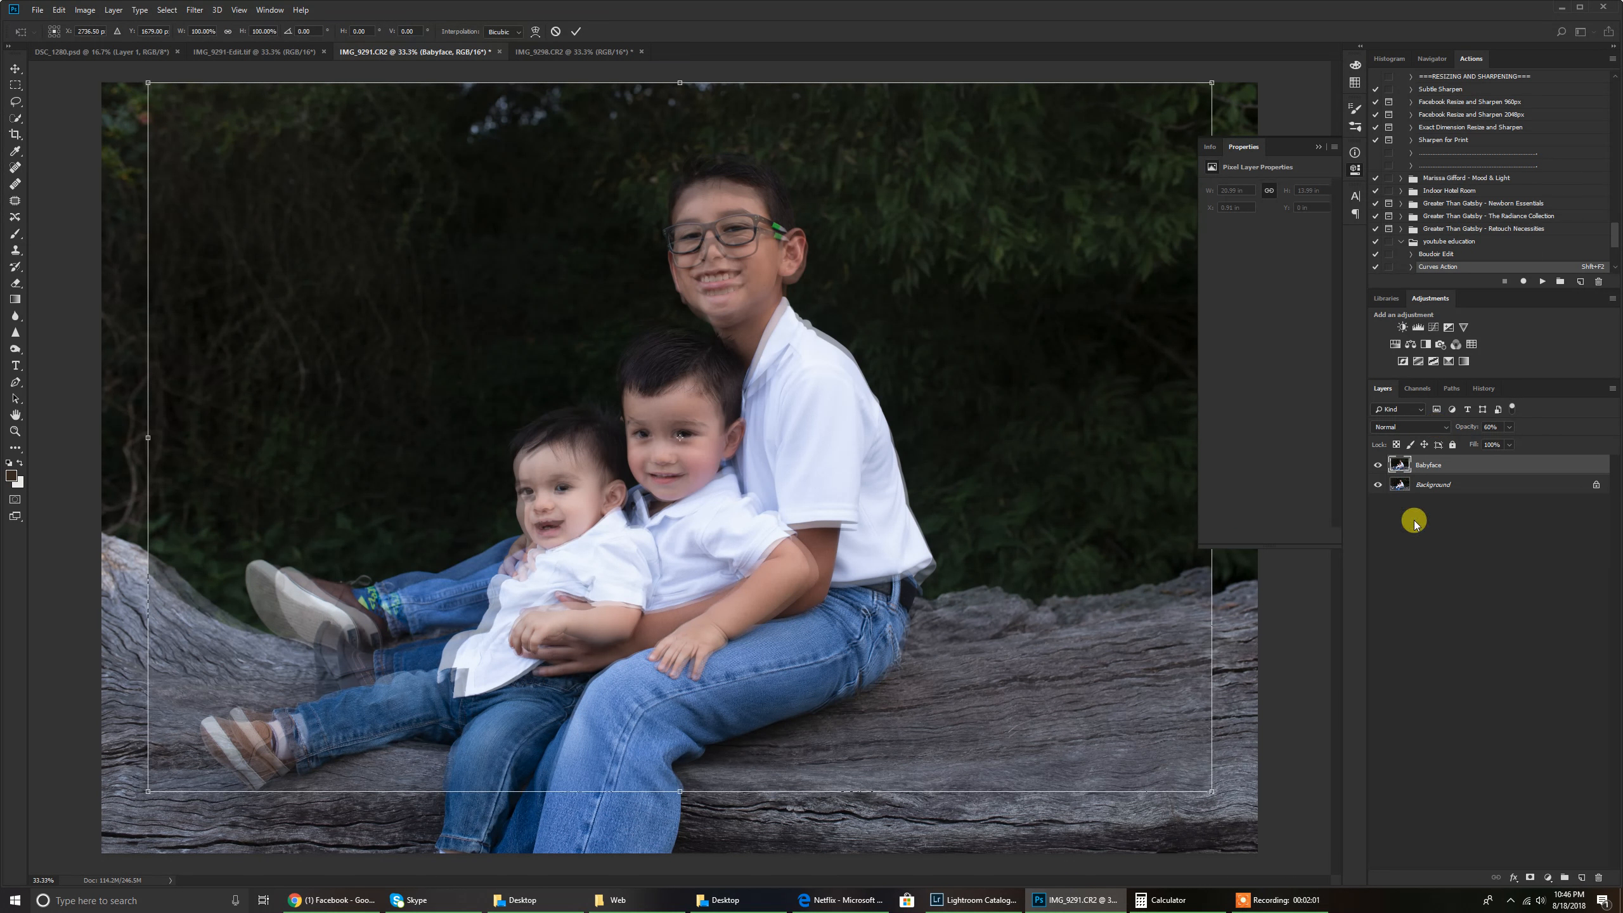
{"action": "key", "text": "Return"}
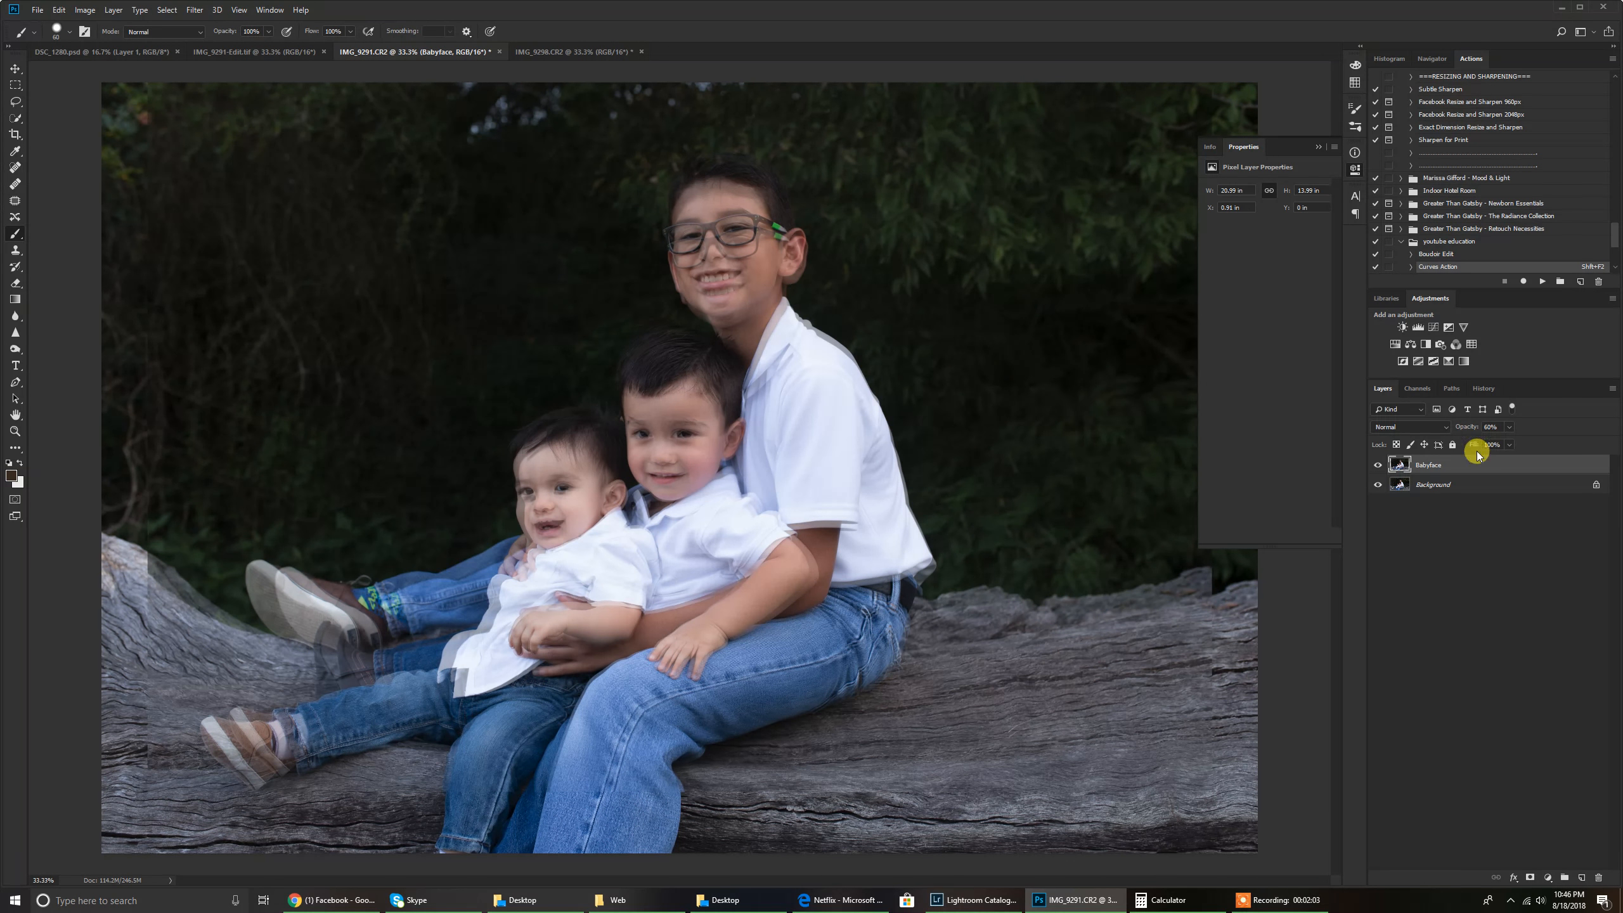
Step: Set the Babyface layer's opacity to 100% and add a layer mask to it
{"action": "left_click_drag", "start_coordinate": [1460, 430], "coordinate": [1543, 430]}
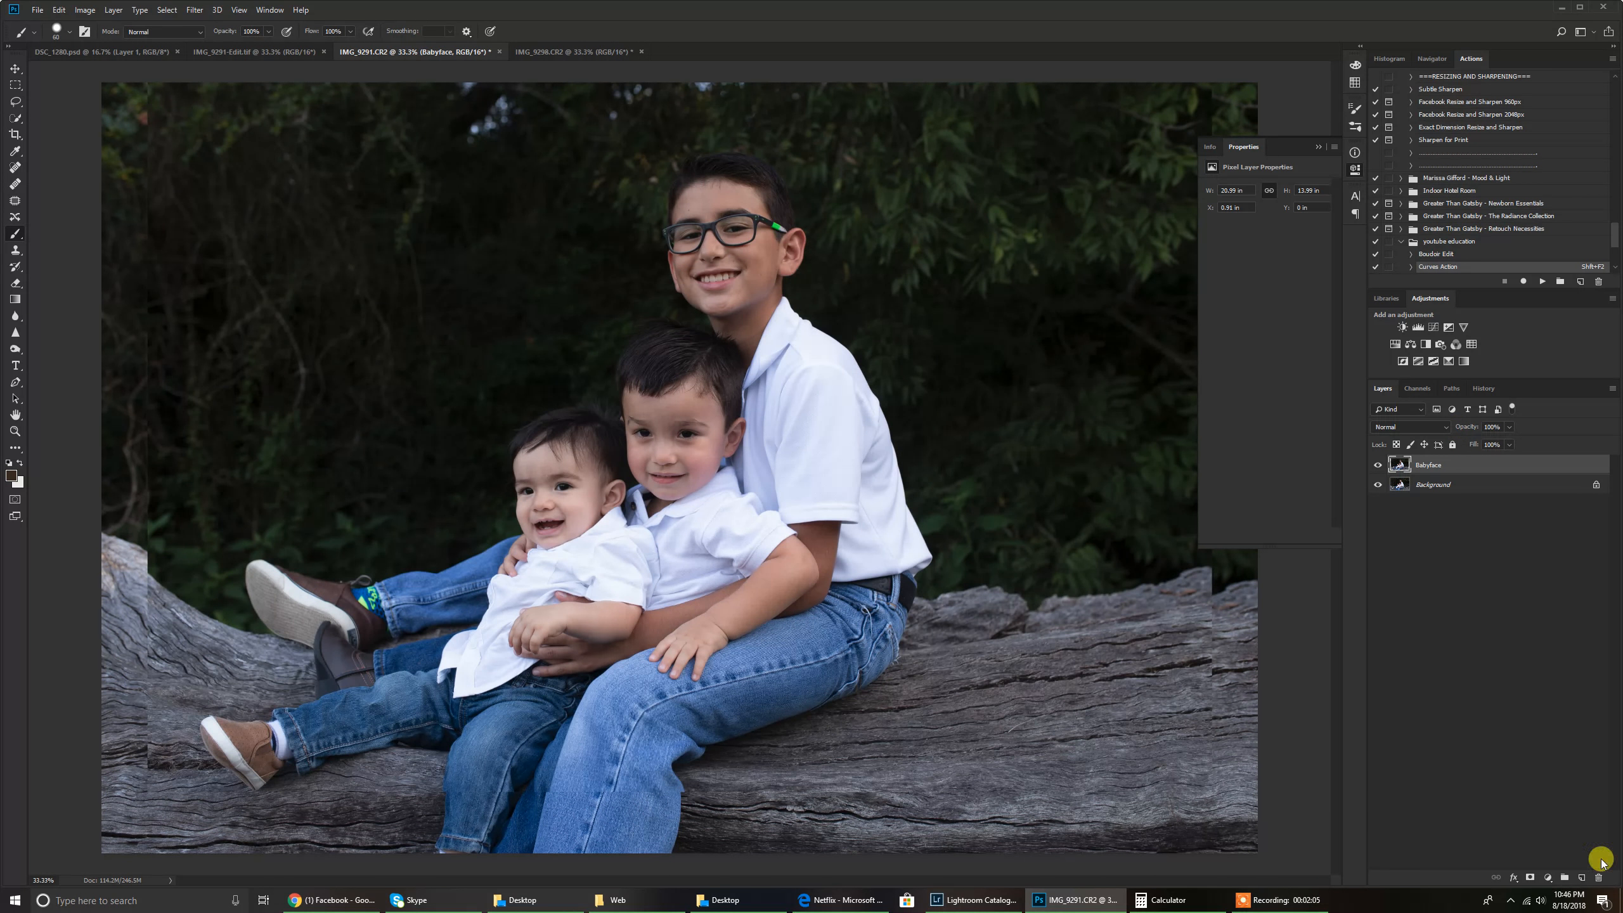
{"action": "left_click", "coordinate": [1528, 879]}
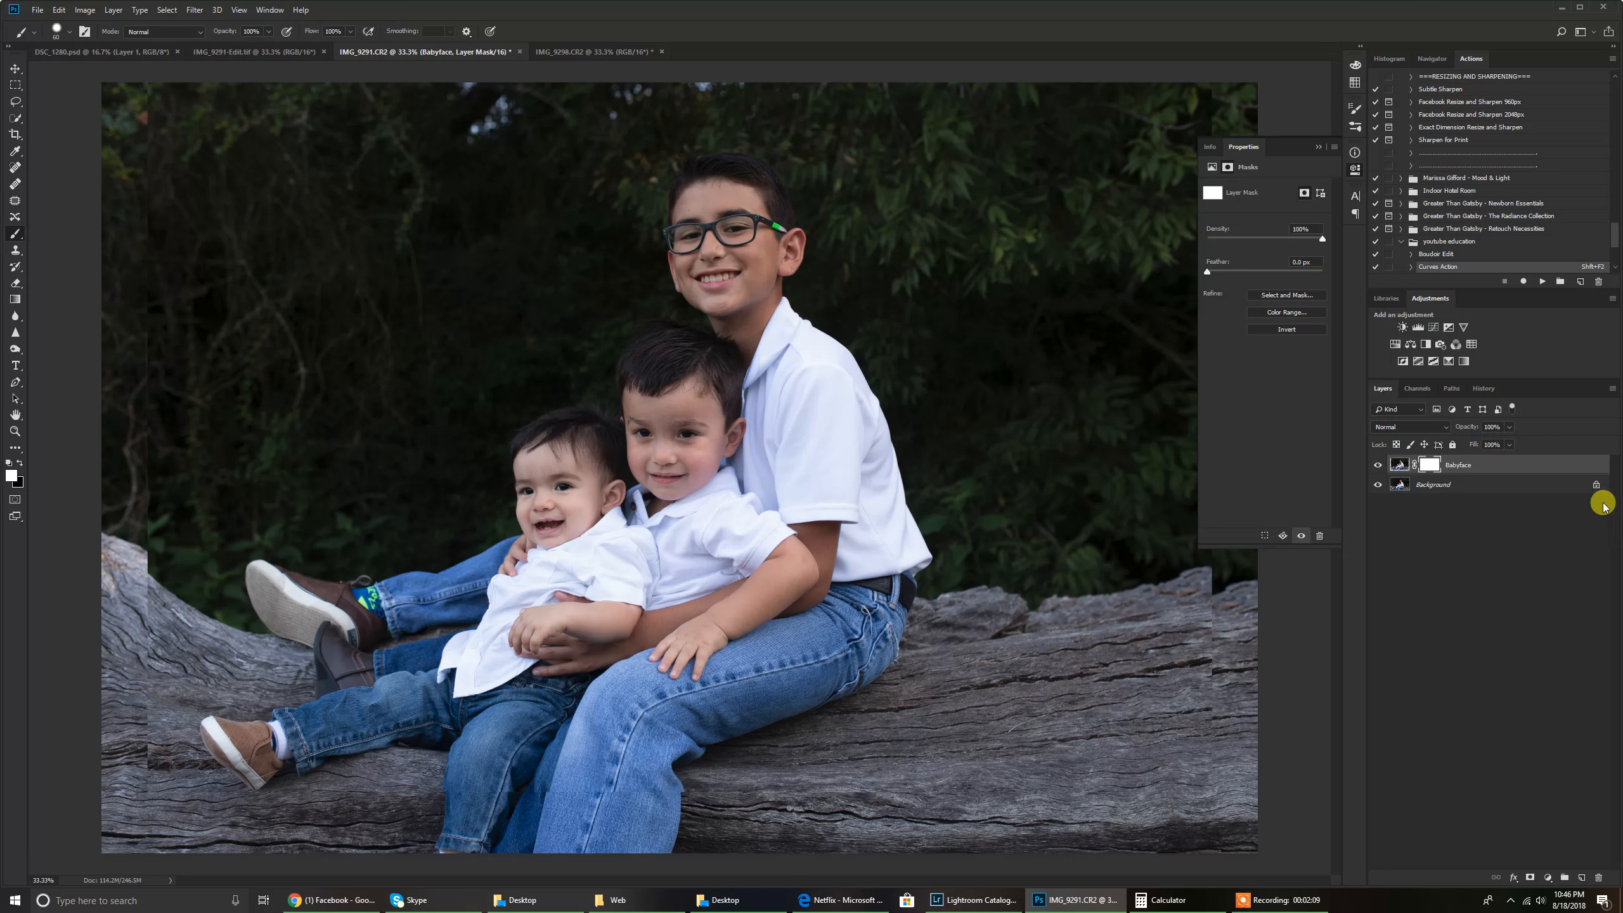
Step: Select the Brush tool and lower the brush's hardness for a softer edge
{"action": "right_click", "coordinate": [14, 234]}
{"action": "left_click", "coordinate": [62, 427]}
{"action": "left_click", "coordinate": [58, 29]}
{"action": "left_click", "coordinate": [97, 97]}
{"action": "left_click_drag", "start_coordinate": [97, 97], "coordinate": [86, 99]}
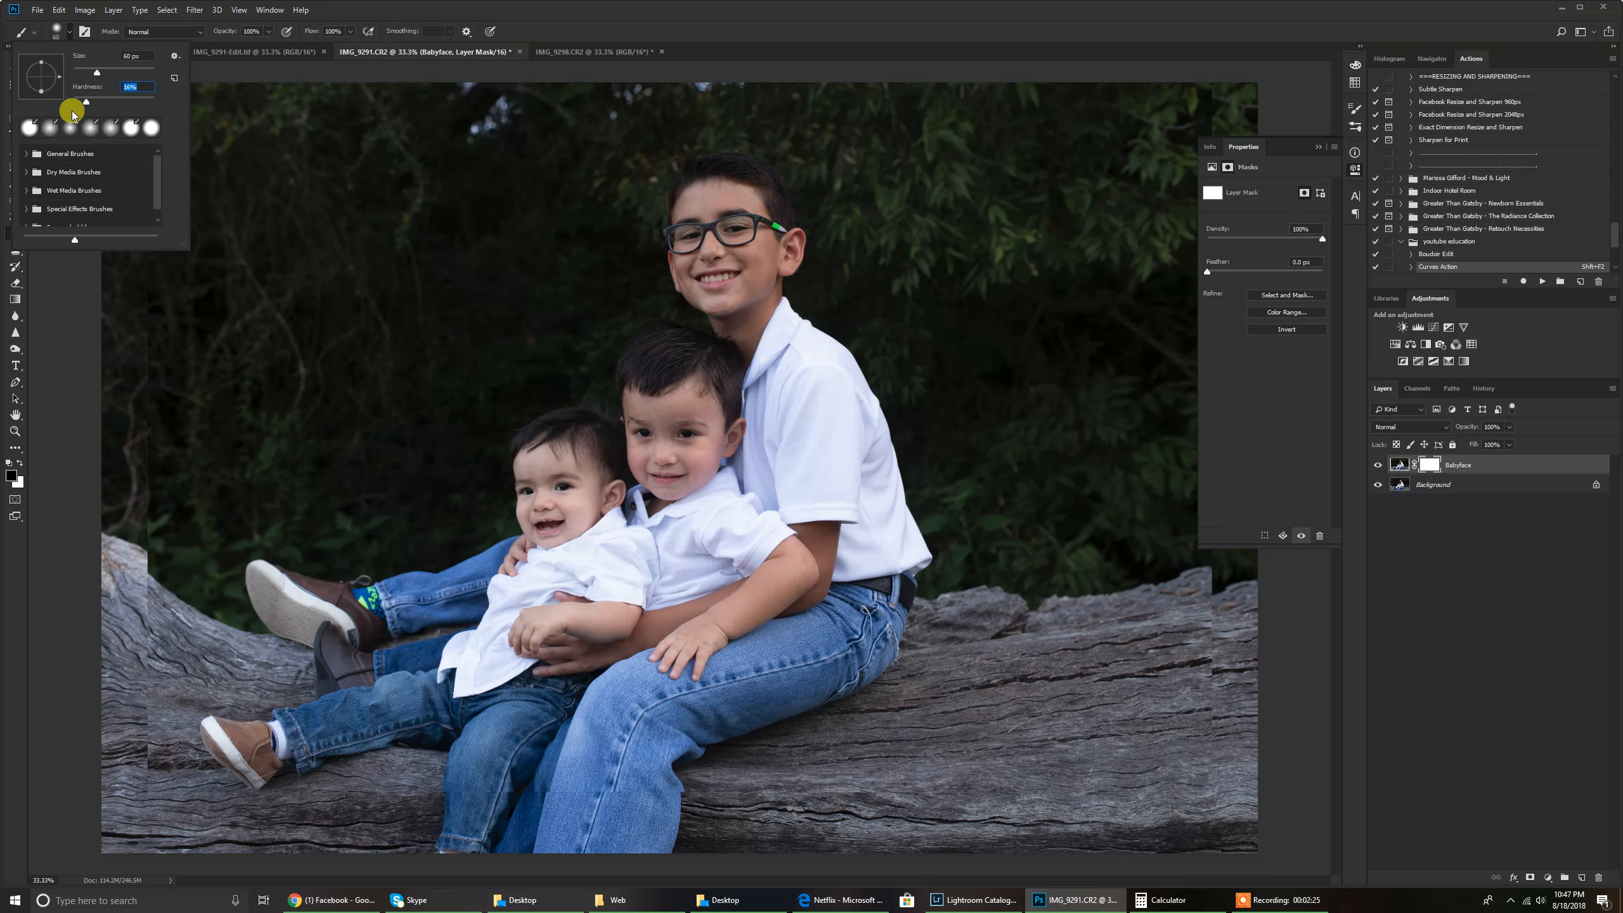
{"action": "left_click", "coordinate": [78, 305]}
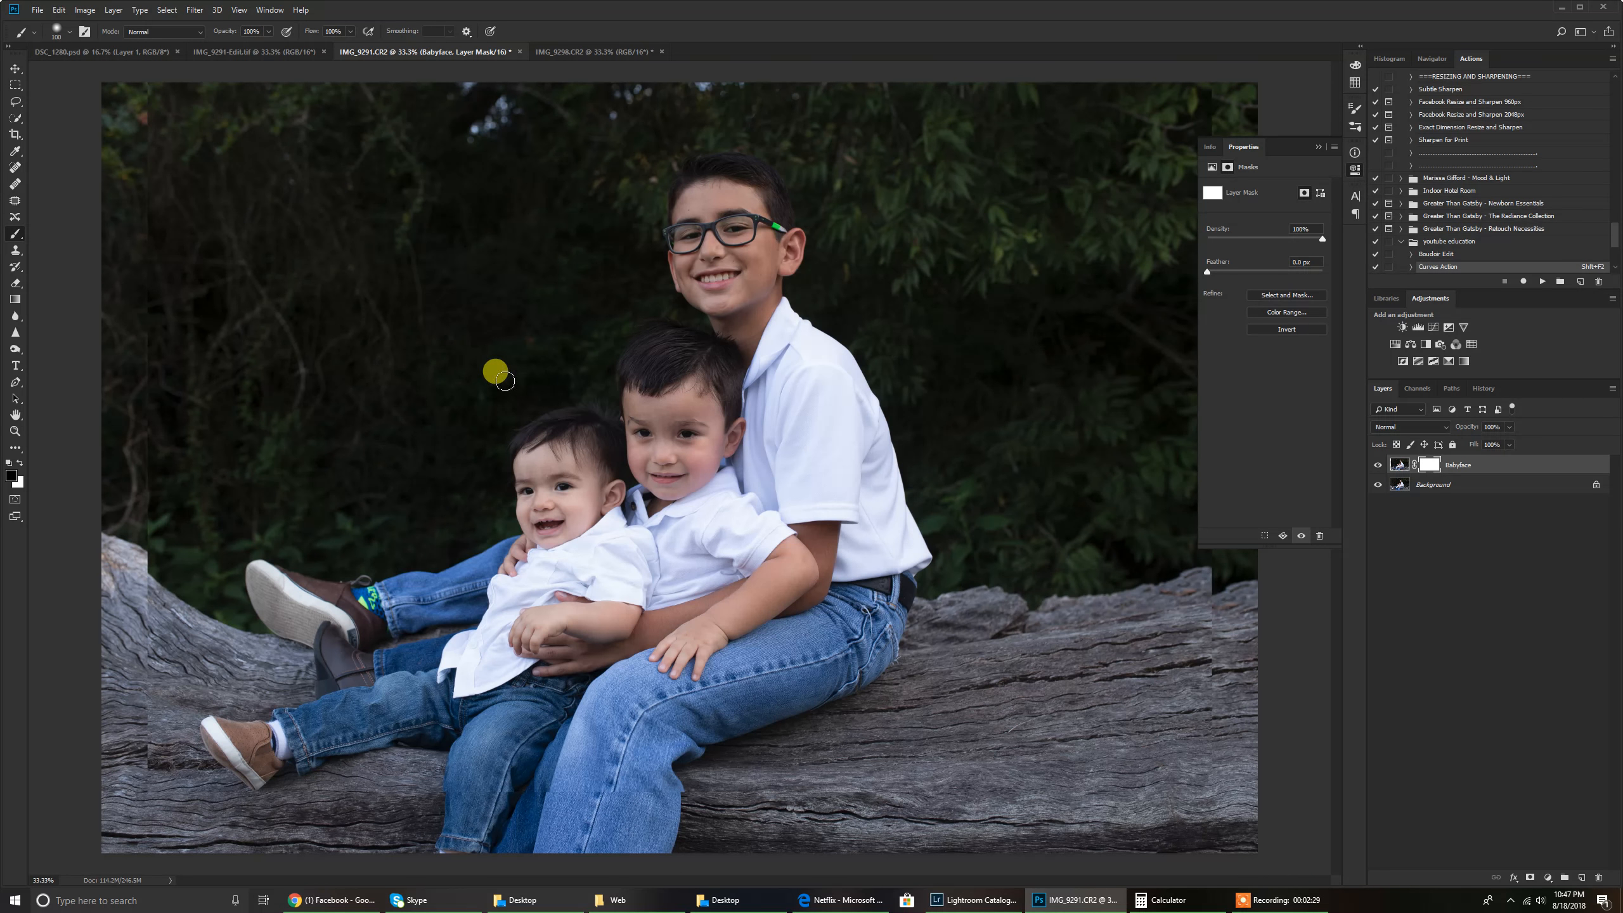
Step: Enlarge the brush to 400 px and invert the Babyface mask to black to hide the layer
{"action": "key", "text": "bracketright"}
{"action": "key", "text": "bracketright"}
{"action": "key", "text": "bracketright"}
{"action": "key", "text": "bracketright"}
{"action": "key", "text": "bracketright"}
{"action": "key", "text": "bracketright"}
{"action": "key", "text": "bracketright"}
{"action": "key", "text": "bracketright"}
{"action": "key", "text": "bracketright"}
{"action": "key", "text": "ctrl+i"}
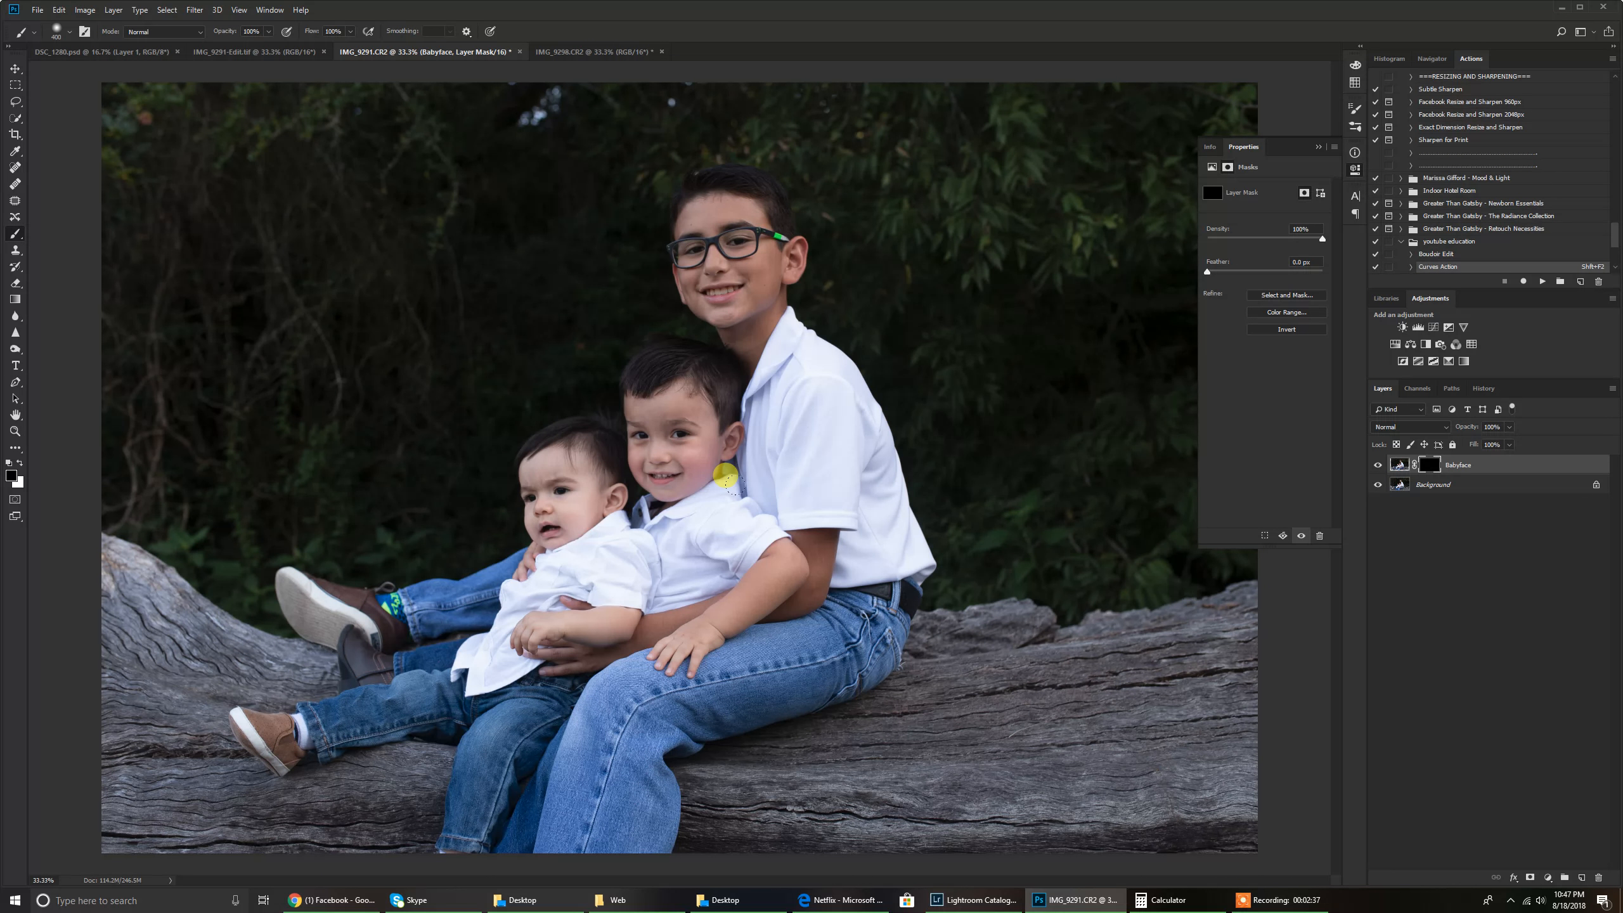
Step: Paint white on the mask over the baby's head with a 175 px brush to reveal the Babyface layer's face
{"action": "key", "text": "bracketleft"}
{"action": "key", "text": "bracketleft"}
{"action": "key", "text": "bracketleft"}
{"action": "key", "text": "bracketleft"}
{"action": "key", "text": "x"}
{"action": "left_click", "coordinate": [556, 600]}
{"action": "key", "text": "ctrl+plus"}
{"action": "key", "text": "ctrl+plus"}
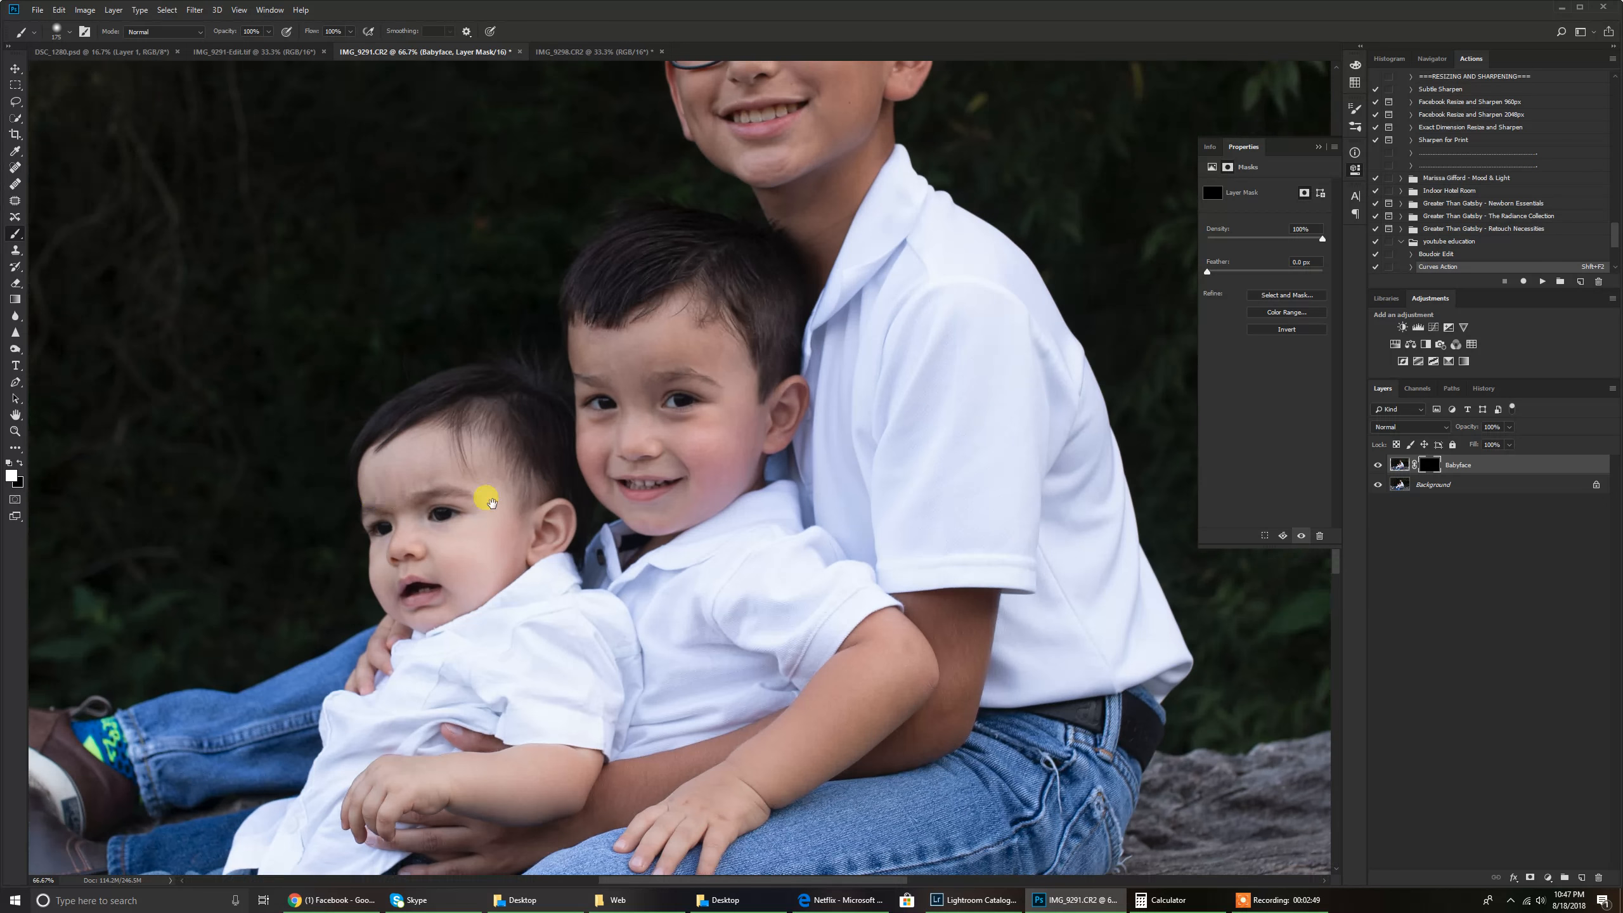
{"action": "left_click_drag", "start_coordinate": [495, 506], "coordinate": [587, 491]}
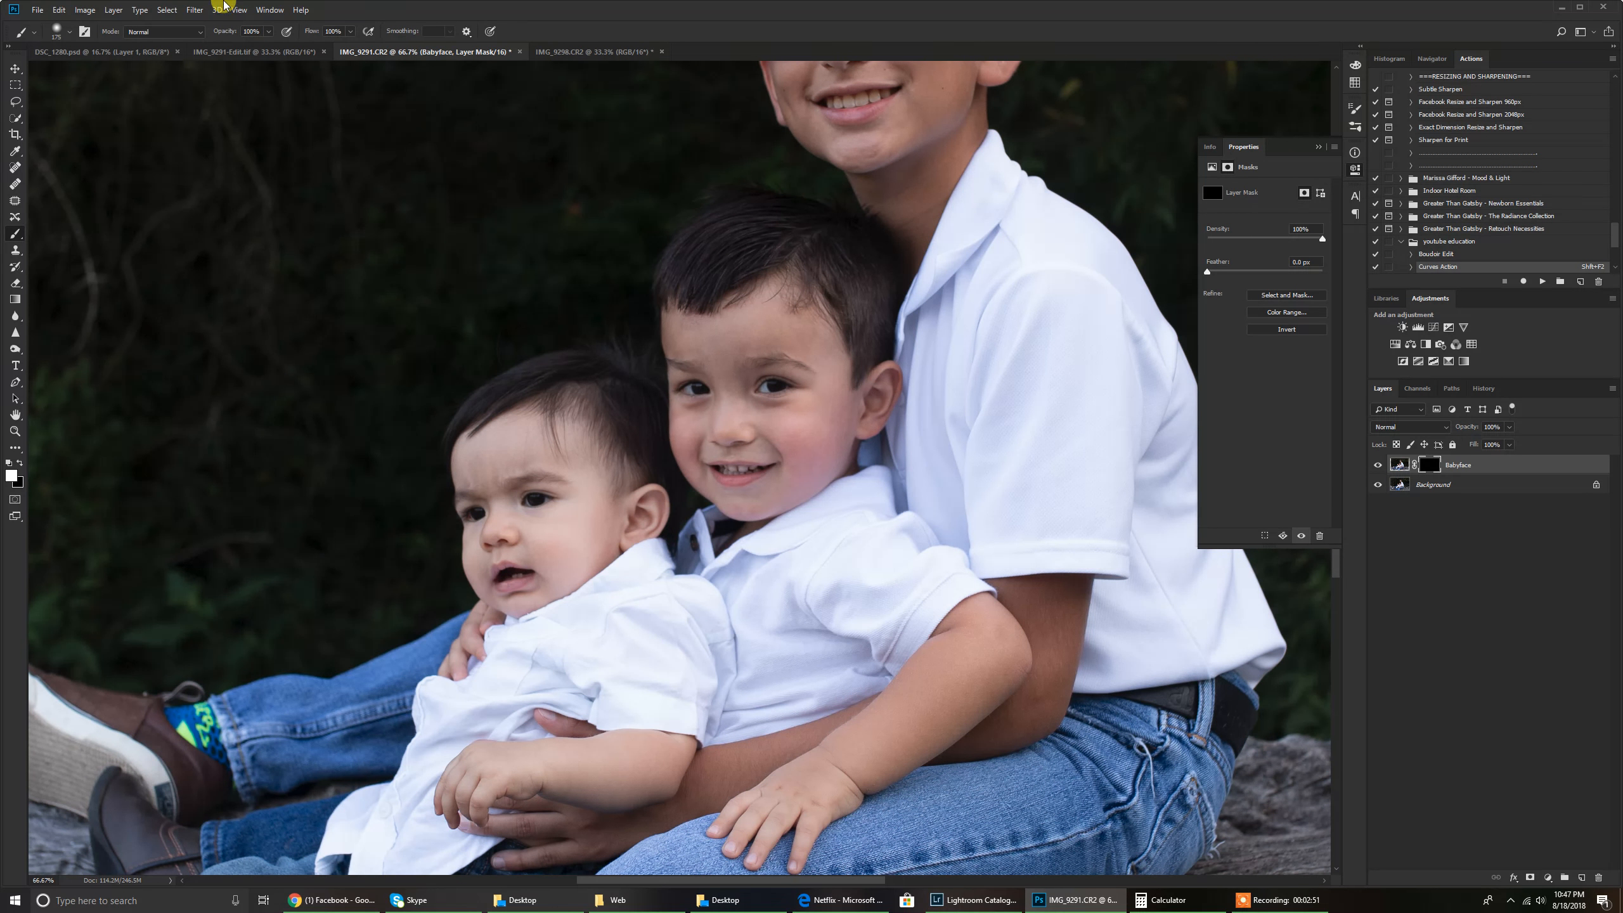
{"action": "left_click_drag", "start_coordinate": [507, 449], "coordinate": [525, 577]}
{"action": "key", "text": "ctrl+plus"}
{"action": "left_click_drag", "start_coordinate": [486, 511], "coordinate": [584, 482]}
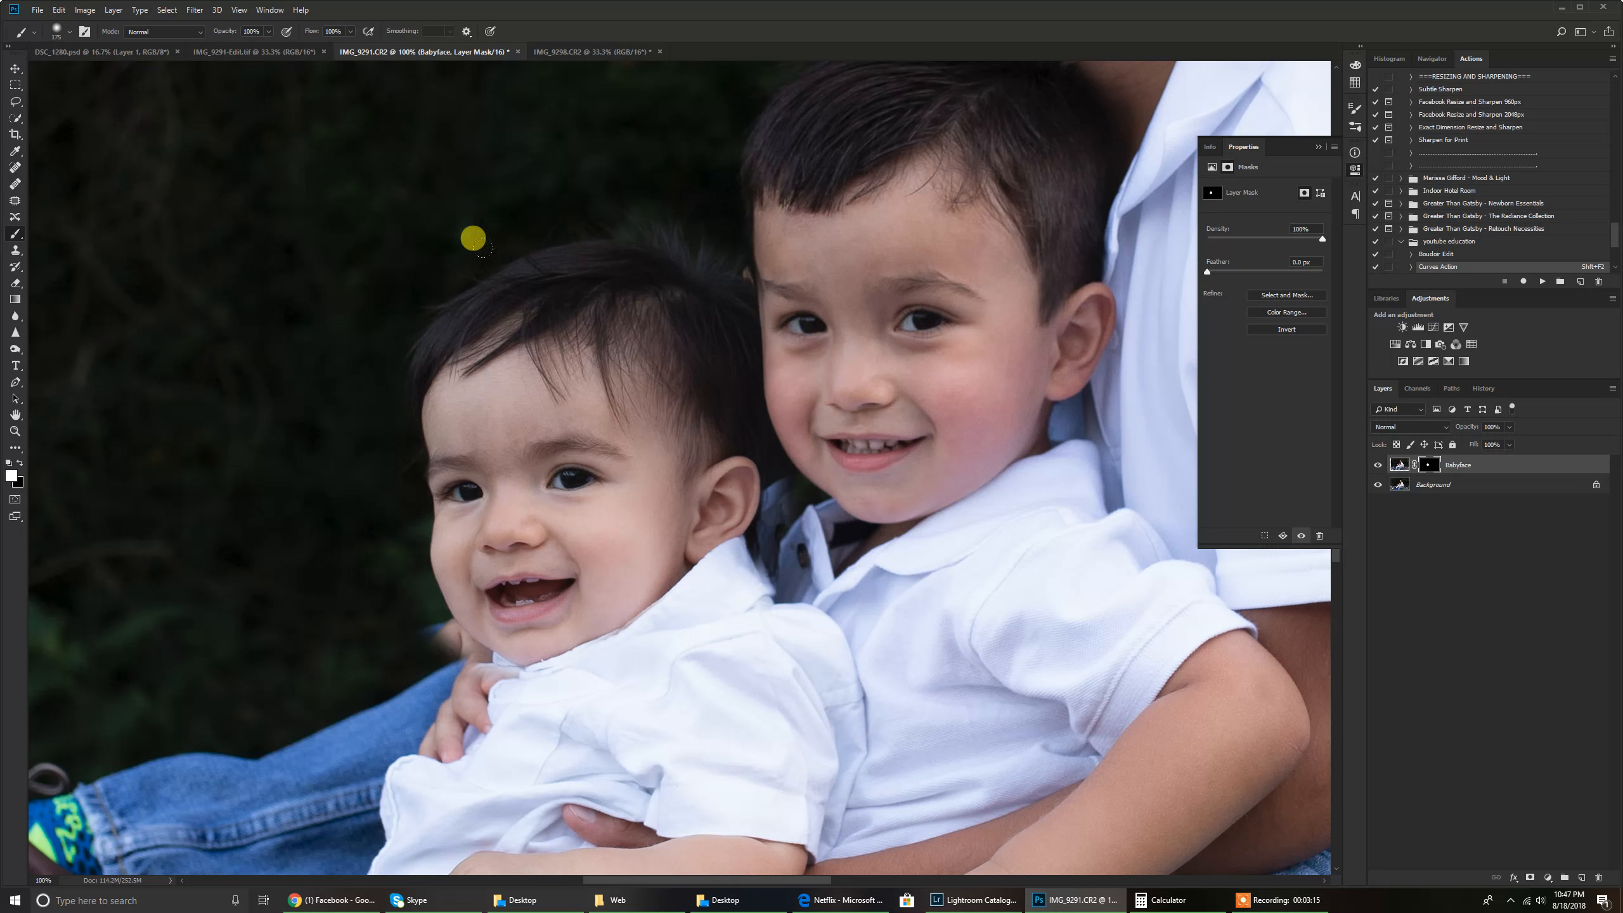
Step: Compare the baby's face with the Babyface layer hidden and shown
{"action": "left_click", "coordinate": [1377, 466]}
{"action": "left_click", "coordinate": [1378, 465]}
{"action": "left_click", "coordinate": [1378, 465]}
{"action": "left_click", "coordinate": [1378, 465]}
{"action": "left_click", "coordinate": [1378, 465]}
{"action": "left_click", "coordinate": [1378, 465]}
Step: Paint black on the mask around the baby's chin, hand and collar with a harder 70 px brush
{"action": "key", "text": "x"}
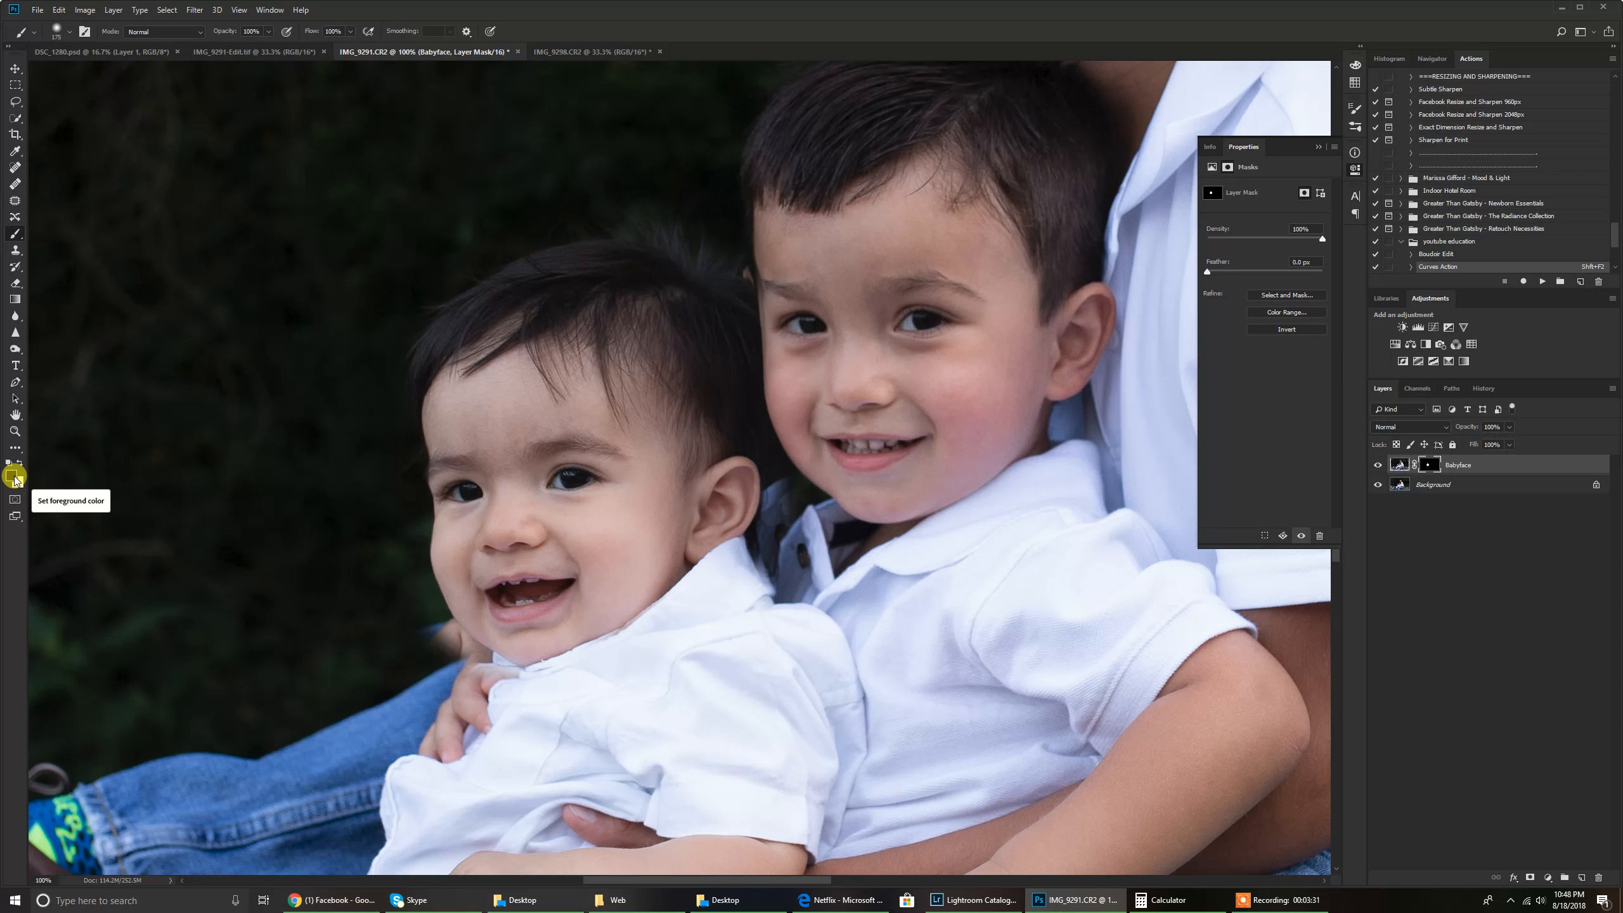
{"action": "key", "text": "bracketleft"}
{"action": "key", "text": "bracketleft"}
{"action": "key", "text": "bracketleft"}
{"action": "key", "text": "bracketleft"}
{"action": "key", "text": "bracketleft"}
{"action": "key", "text": "bracketleft"}
{"action": "left_click", "coordinate": [62, 31]}
{"action": "left_click_drag", "start_coordinate": [105, 99], "coordinate": [131, 102]}
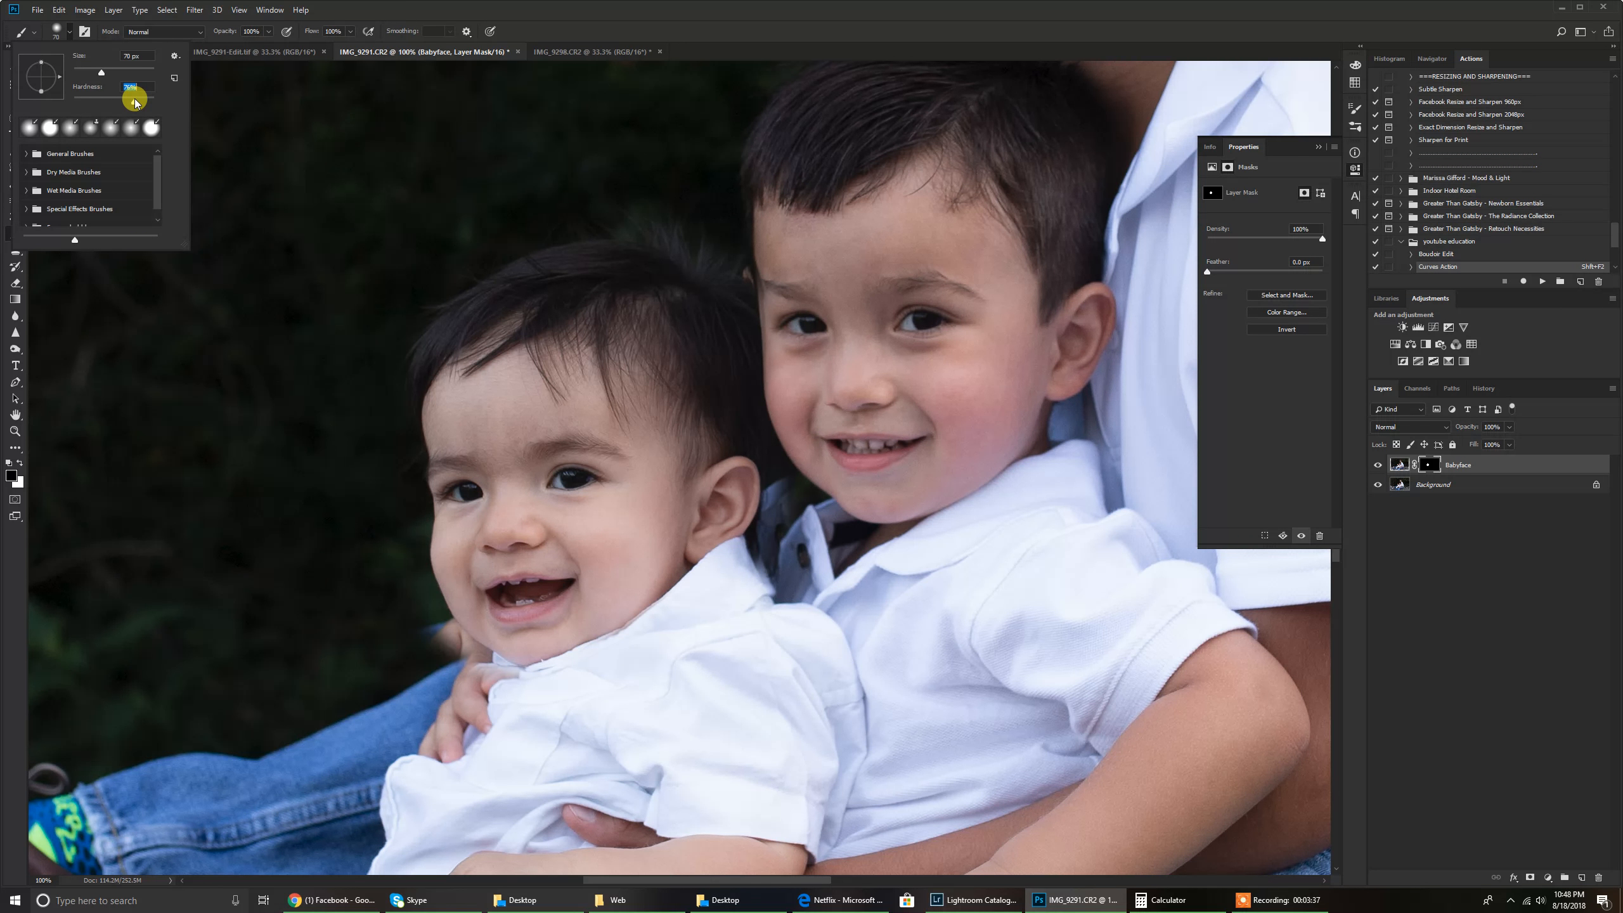
{"action": "mouse_move", "coordinate": [424, 633]}
{"action": "left_mouse_down"}
{"action": "mouse_move", "coordinate": [389, 549]}
{"action": "mouse_move", "coordinate": [425, 623]}
{"action": "mouse_move", "coordinate": [495, 673]}
{"action": "mouse_move", "coordinate": [556, 661]}
{"action": "mouse_move", "coordinate": [671, 594]}
{"action": "left_mouse_up"}
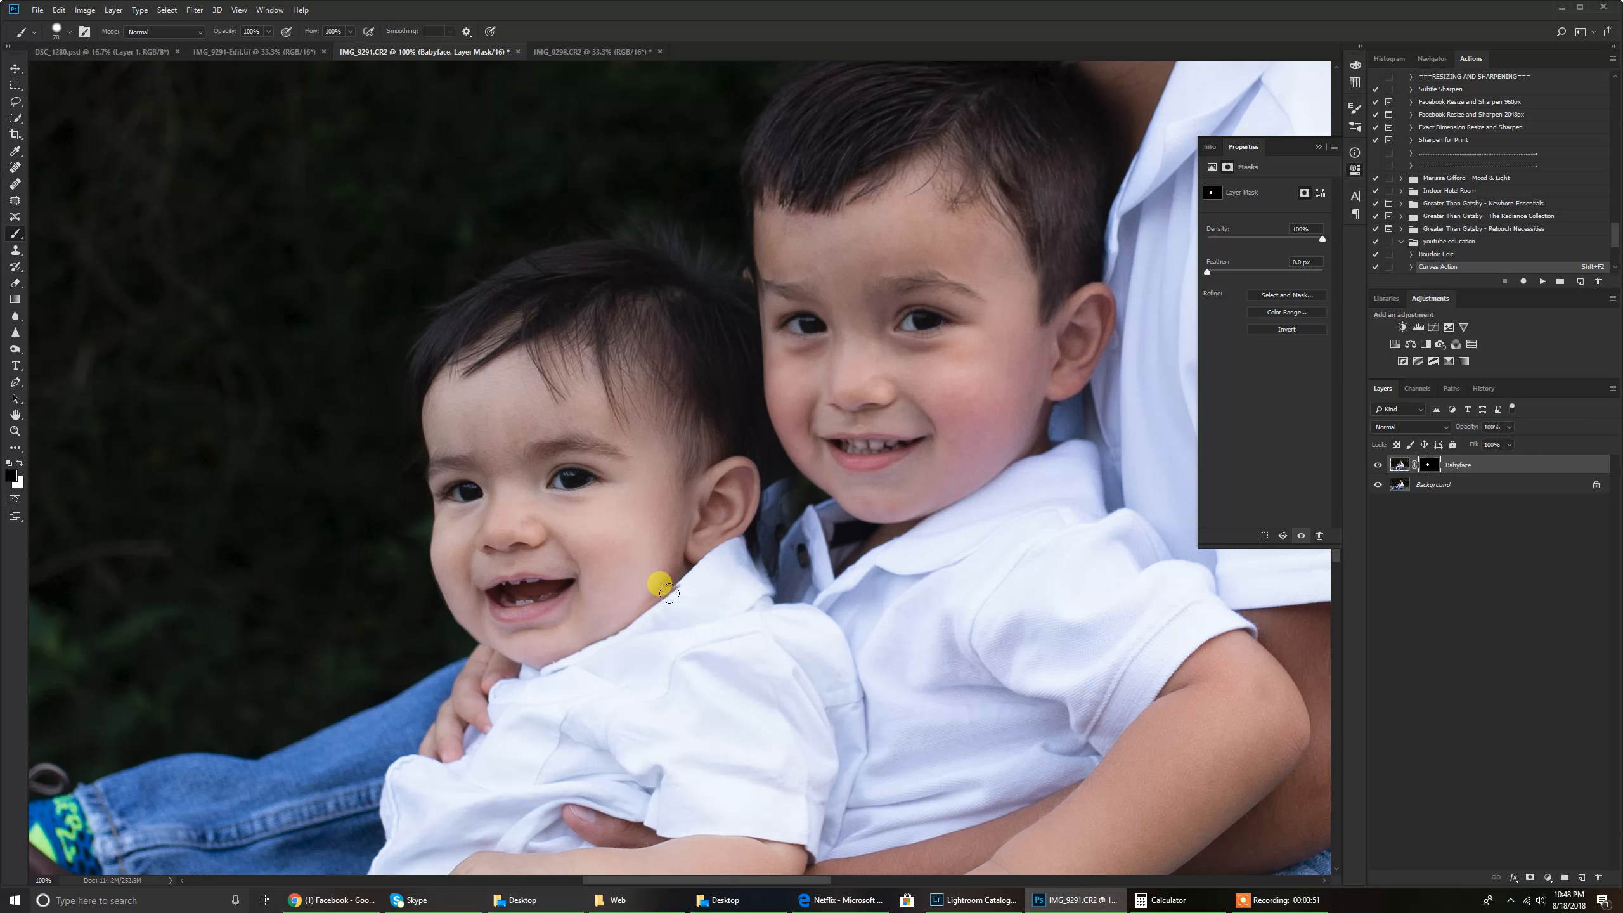
Step: Lower the brush hardness and blend the mask edge along the baby's jaw and shirt collar with black strokes
{"action": "left_click", "coordinate": [70, 31]}
{"action": "left_click_drag", "start_coordinate": [98, 94], "coordinate": [87, 98]}
{"action": "mouse_move", "coordinate": [670, 576]}
{"action": "left_mouse_down"}
{"action": "mouse_move", "coordinate": [571, 661]}
{"action": "mouse_move", "coordinate": [515, 674]}
{"action": "mouse_move", "coordinate": [417, 620]}
{"action": "left_mouse_up"}
{"action": "mouse_move", "coordinate": [678, 588]}
{"action": "left_mouse_down"}
{"action": "mouse_move", "coordinate": [733, 532]}
{"action": "mouse_move", "coordinate": [691, 552]}
{"action": "mouse_move", "coordinate": [716, 596]}
{"action": "mouse_move", "coordinate": [733, 494]}
{"action": "mouse_move", "coordinate": [654, 575]}
{"action": "mouse_move", "coordinate": [526, 641]}
{"action": "mouse_move", "coordinate": [542, 645]}
{"action": "mouse_move", "coordinate": [502, 629]}
{"action": "mouse_move", "coordinate": [536, 628]}
{"action": "left_mouse_up"}
{"action": "key", "text": "x"}
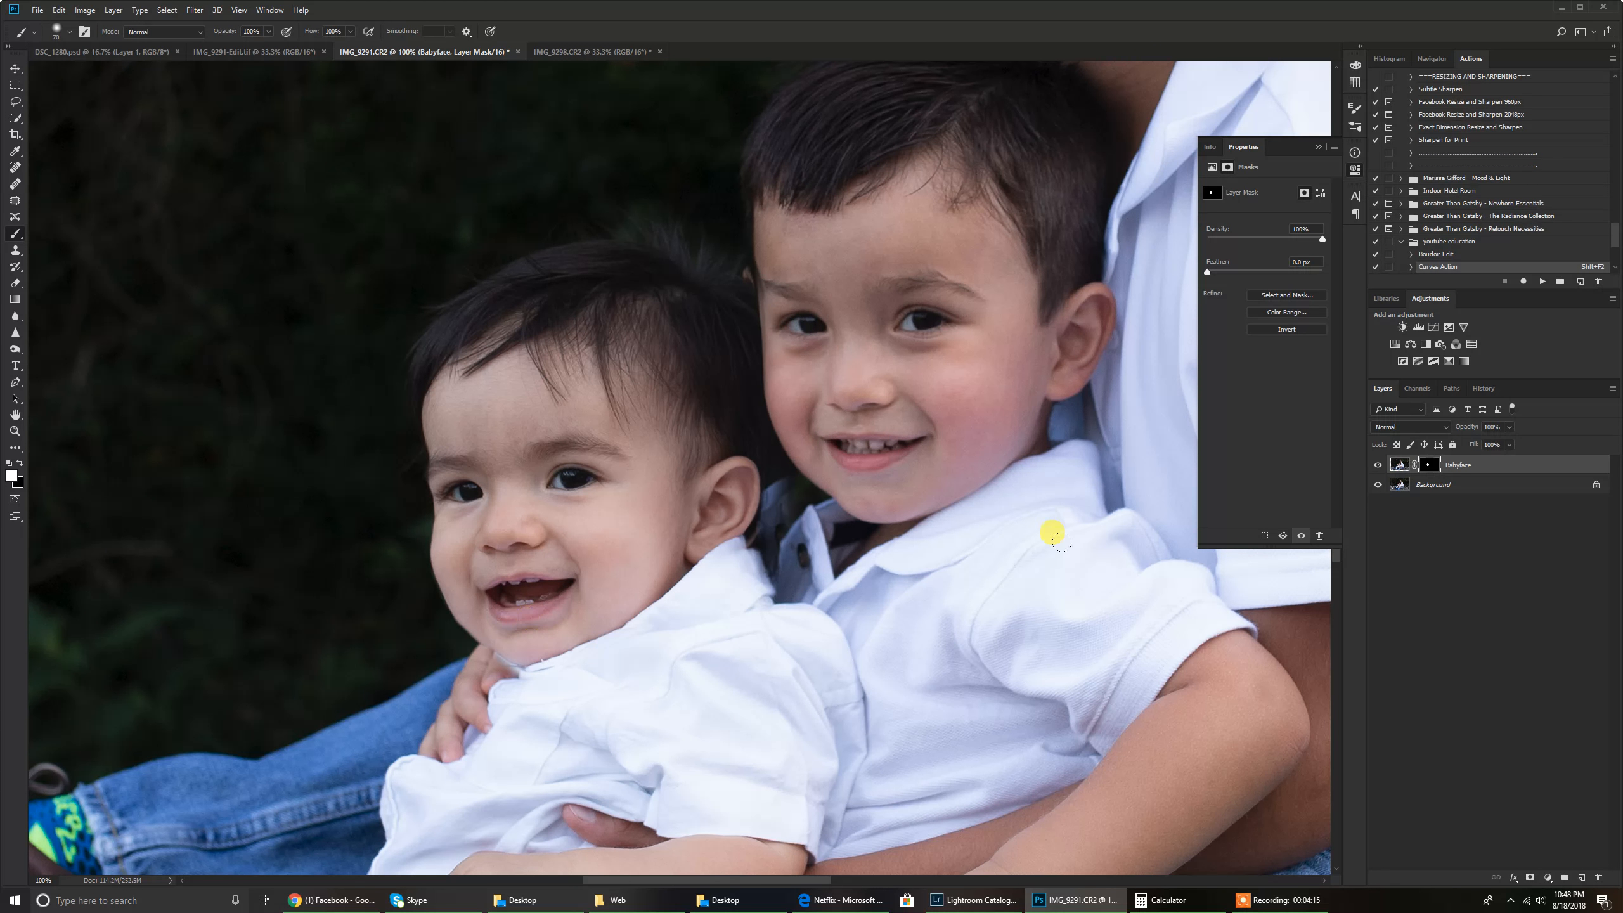
Step: Unlink the Babyface layer from its mask and move the face image slightly down and to the right
{"action": "left_click", "coordinate": [1409, 466]}
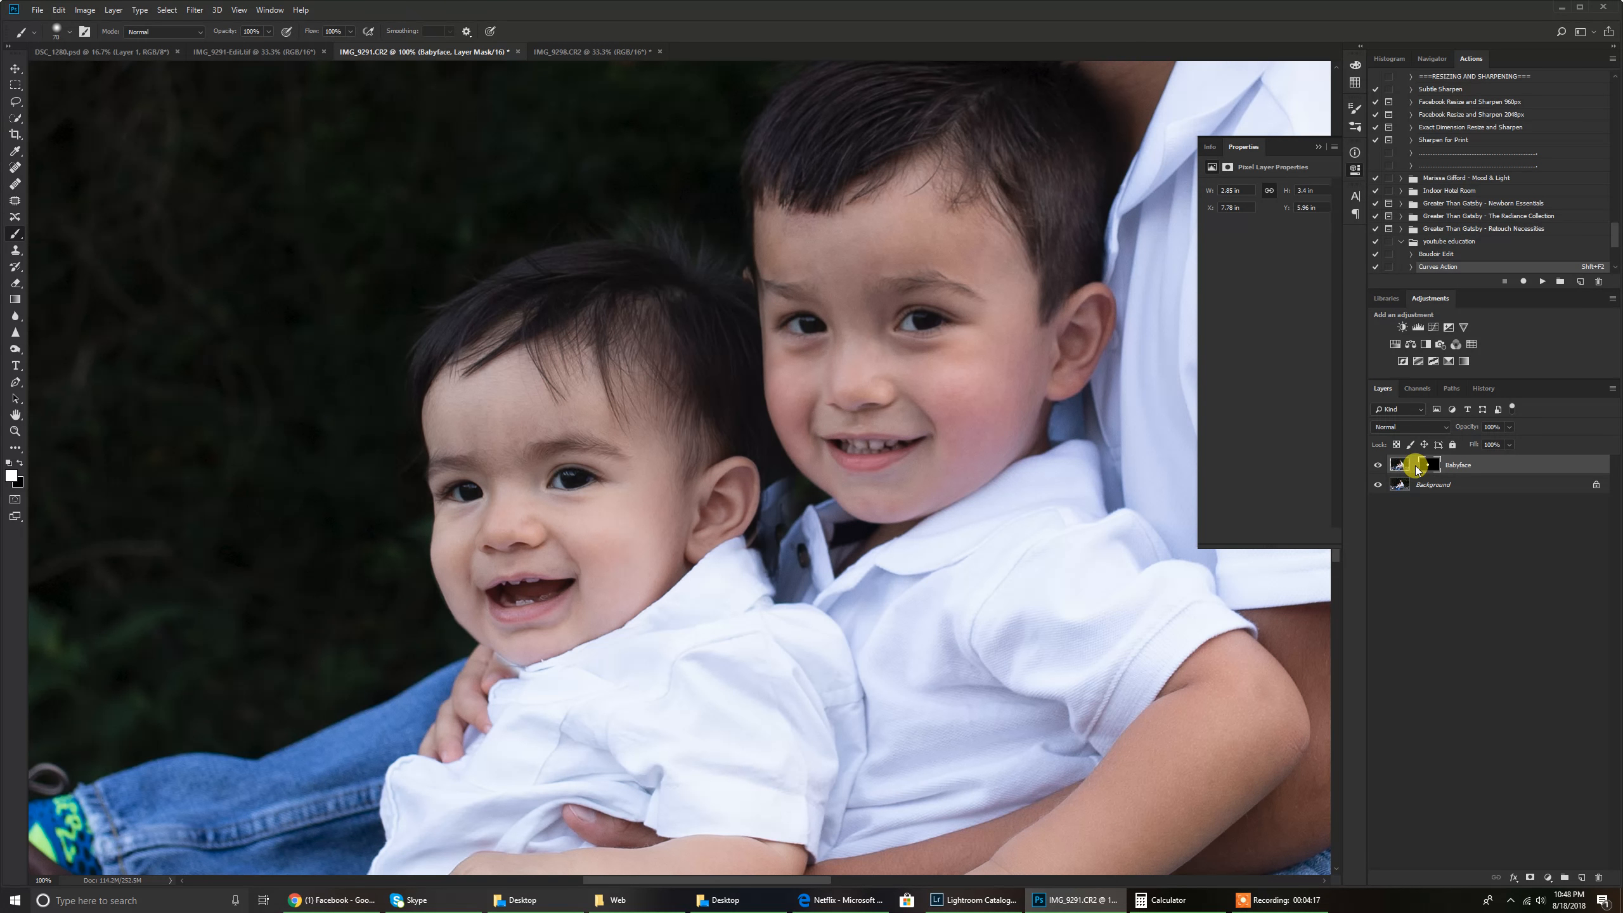
{"action": "left_click", "coordinate": [1426, 465]}
{"action": "left_click", "coordinate": [1406, 468]}
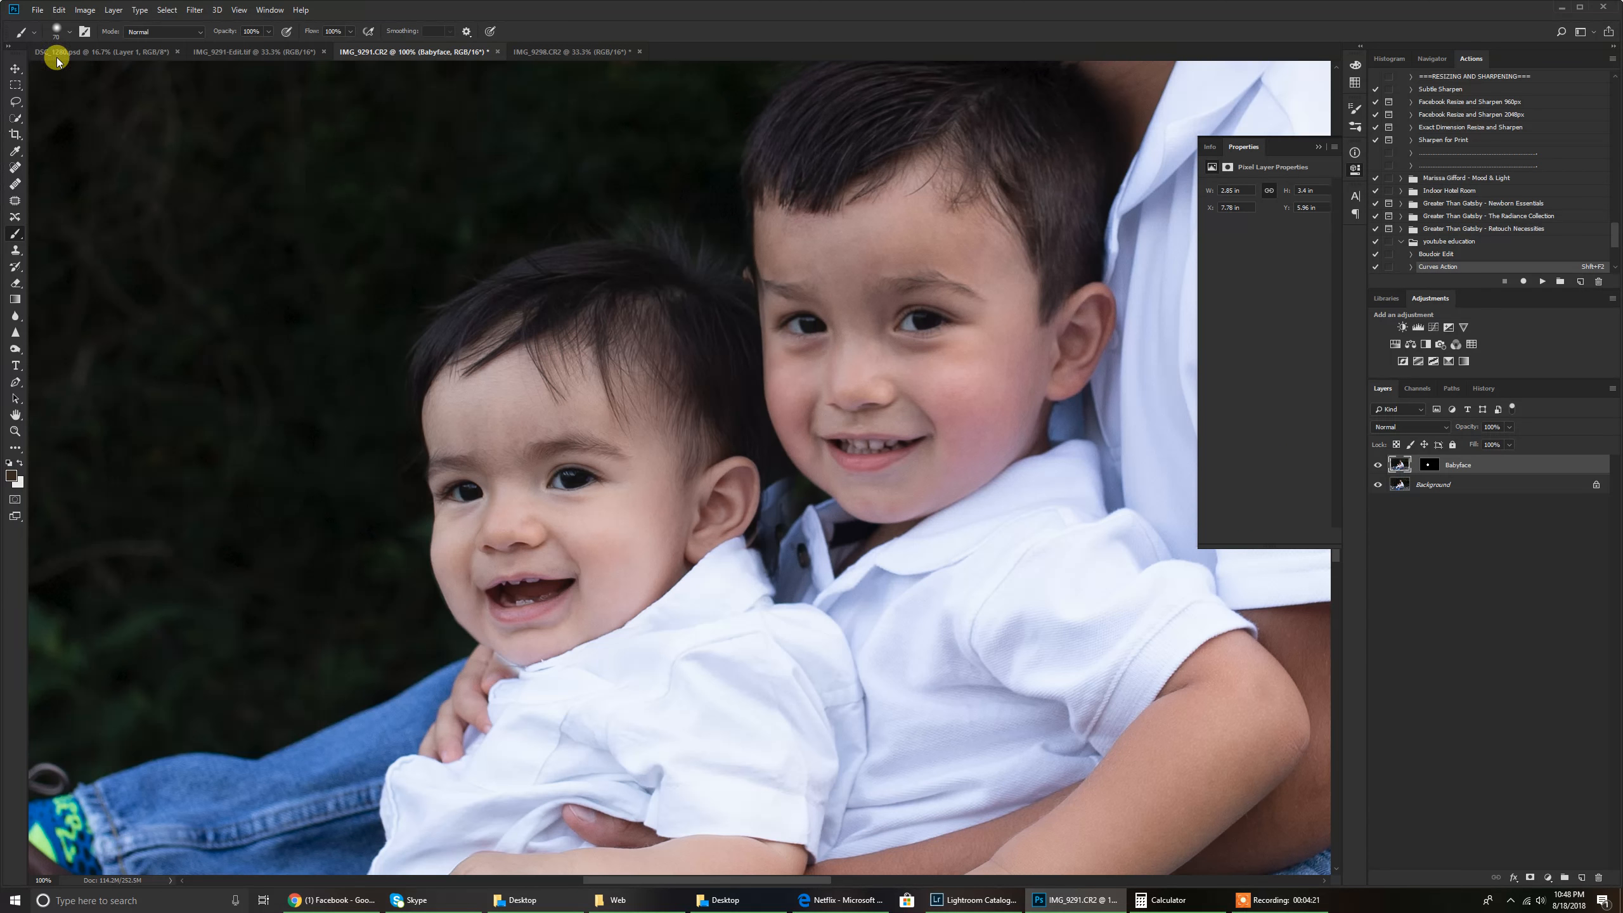
{"action": "left_click", "coordinate": [14, 69]}
{"action": "left_click_drag", "start_coordinate": [590, 526], "coordinate": [599, 536]}
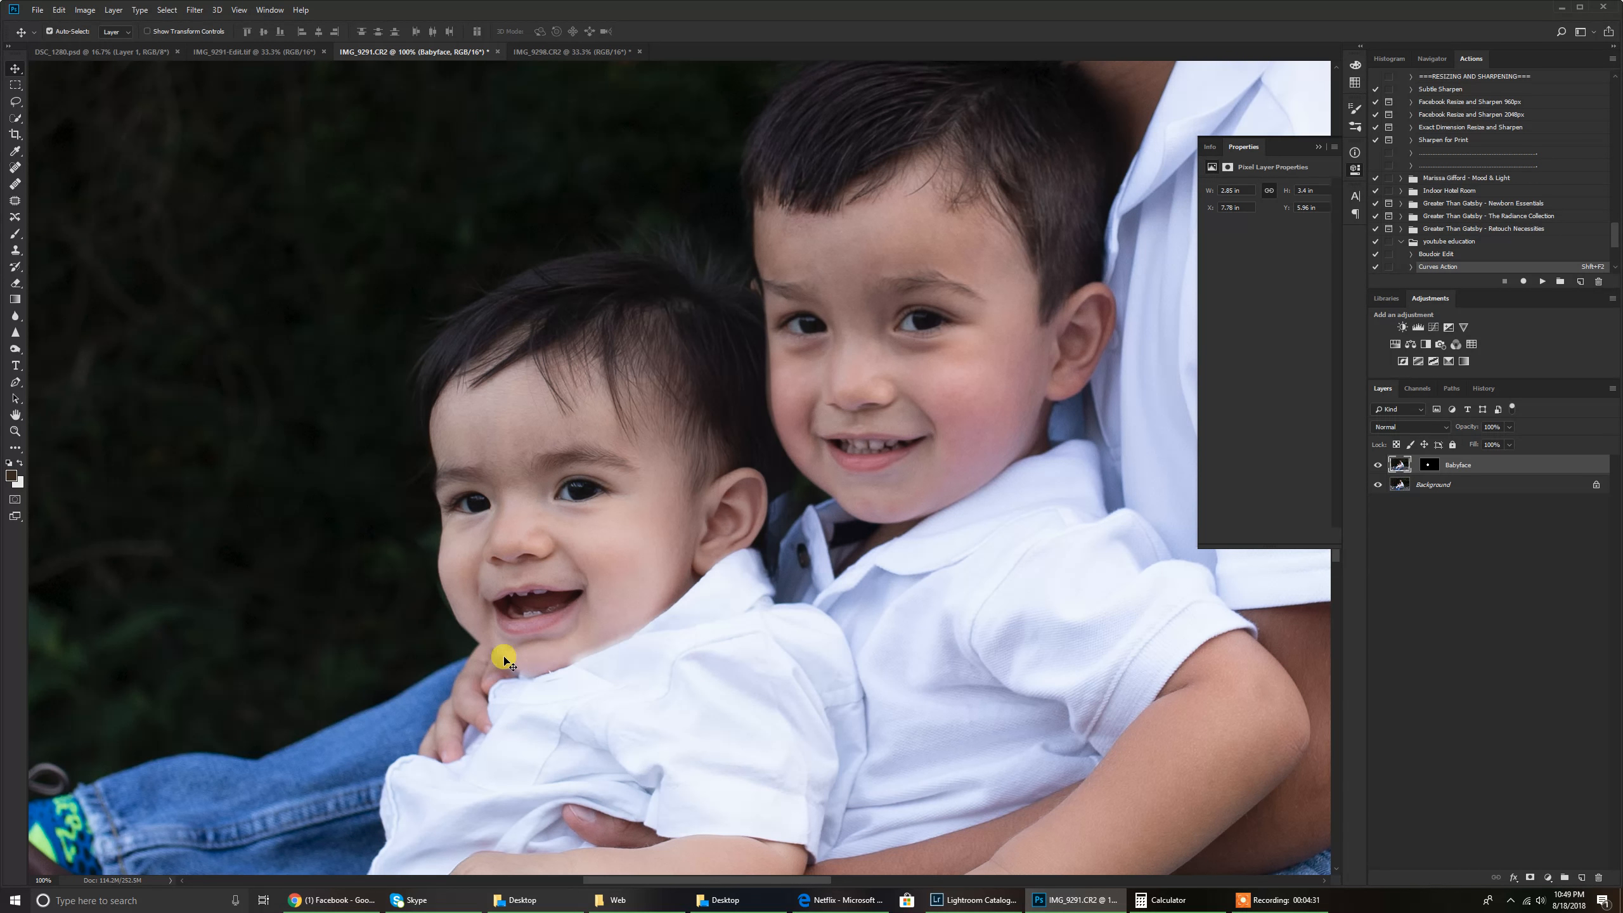
Step: Relink and target the Babyface layer mask, and reactivate the Brush tool with default black and white colors
{"action": "left_click", "coordinate": [1430, 465]}
{"action": "key", "text": "d"}
{"action": "left_click", "coordinate": [15, 239]}
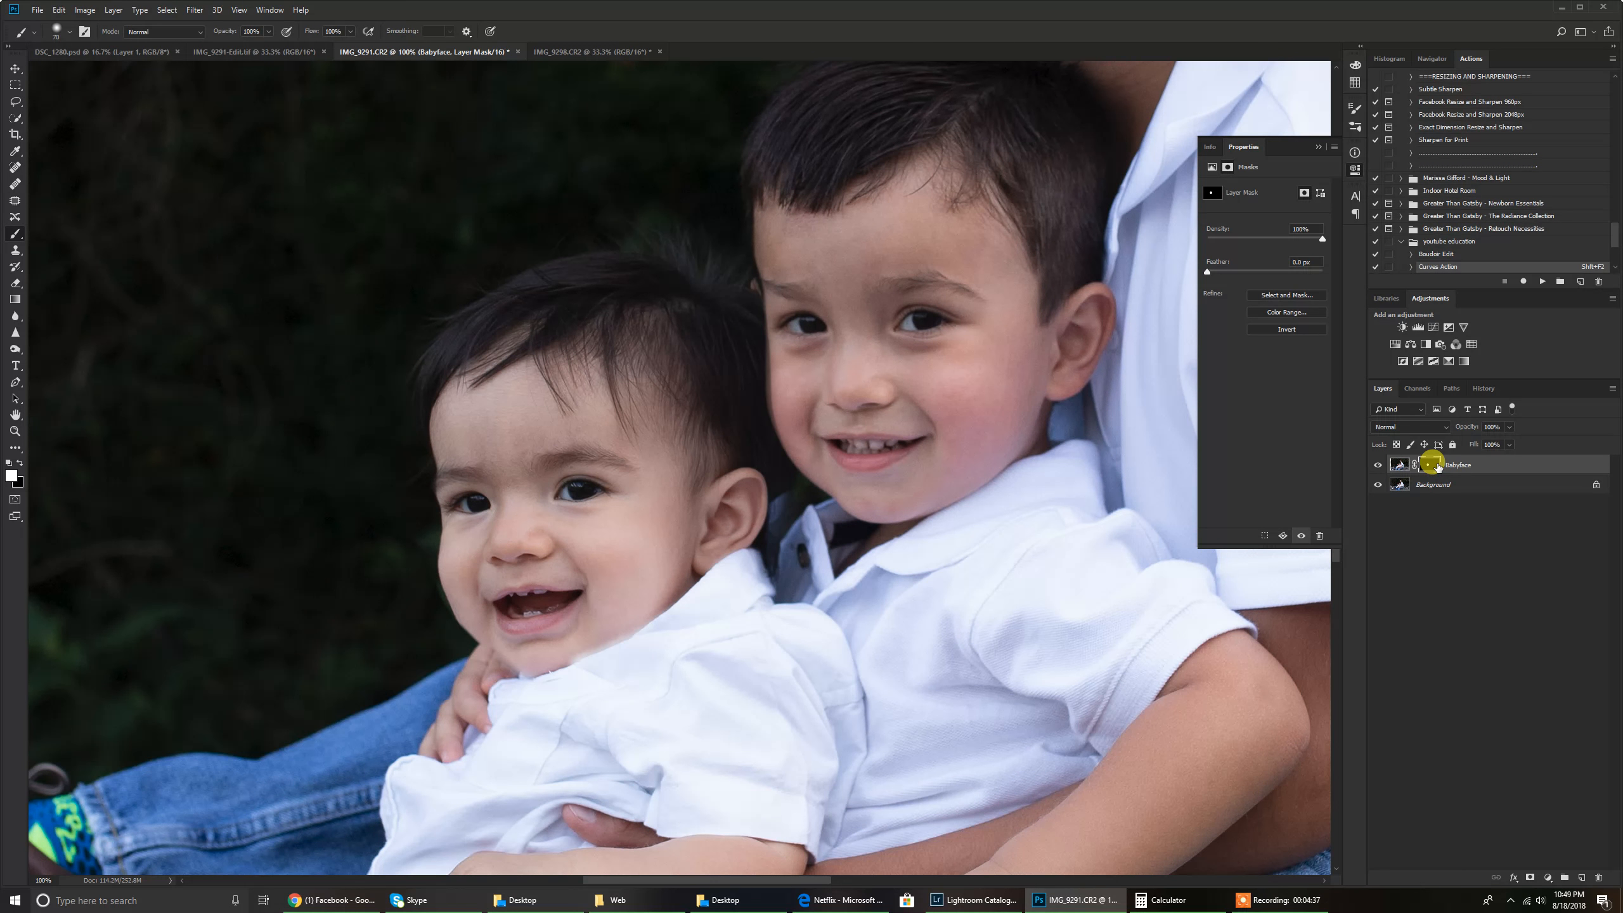
Step: Raise the brush hardness and undo the trial mask strokes beside the baby's cheek
{"action": "left_click_drag", "start_coordinate": [437, 634], "coordinate": [403, 571]}
{"action": "key", "text": "ctrl+z"}
{"action": "left_click", "coordinate": [59, 30]}
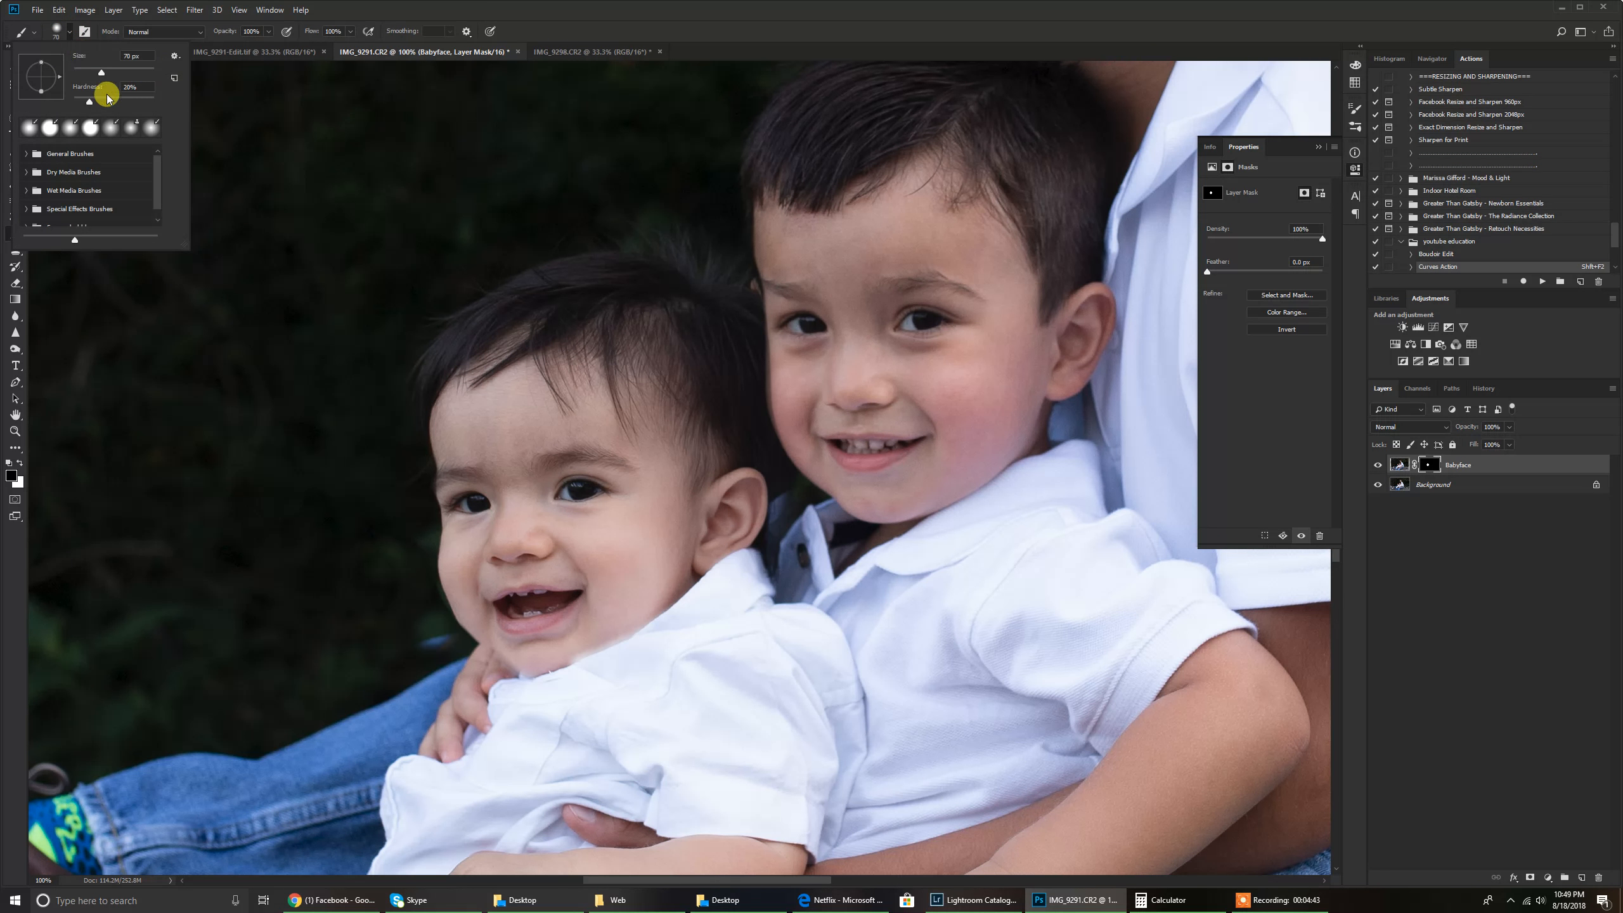
{"action": "left_click_drag", "start_coordinate": [127, 98], "coordinate": [129, 99]}
{"action": "left_click", "coordinate": [355, 607]}
{"action": "key", "text": "ctrl+alt+z"}
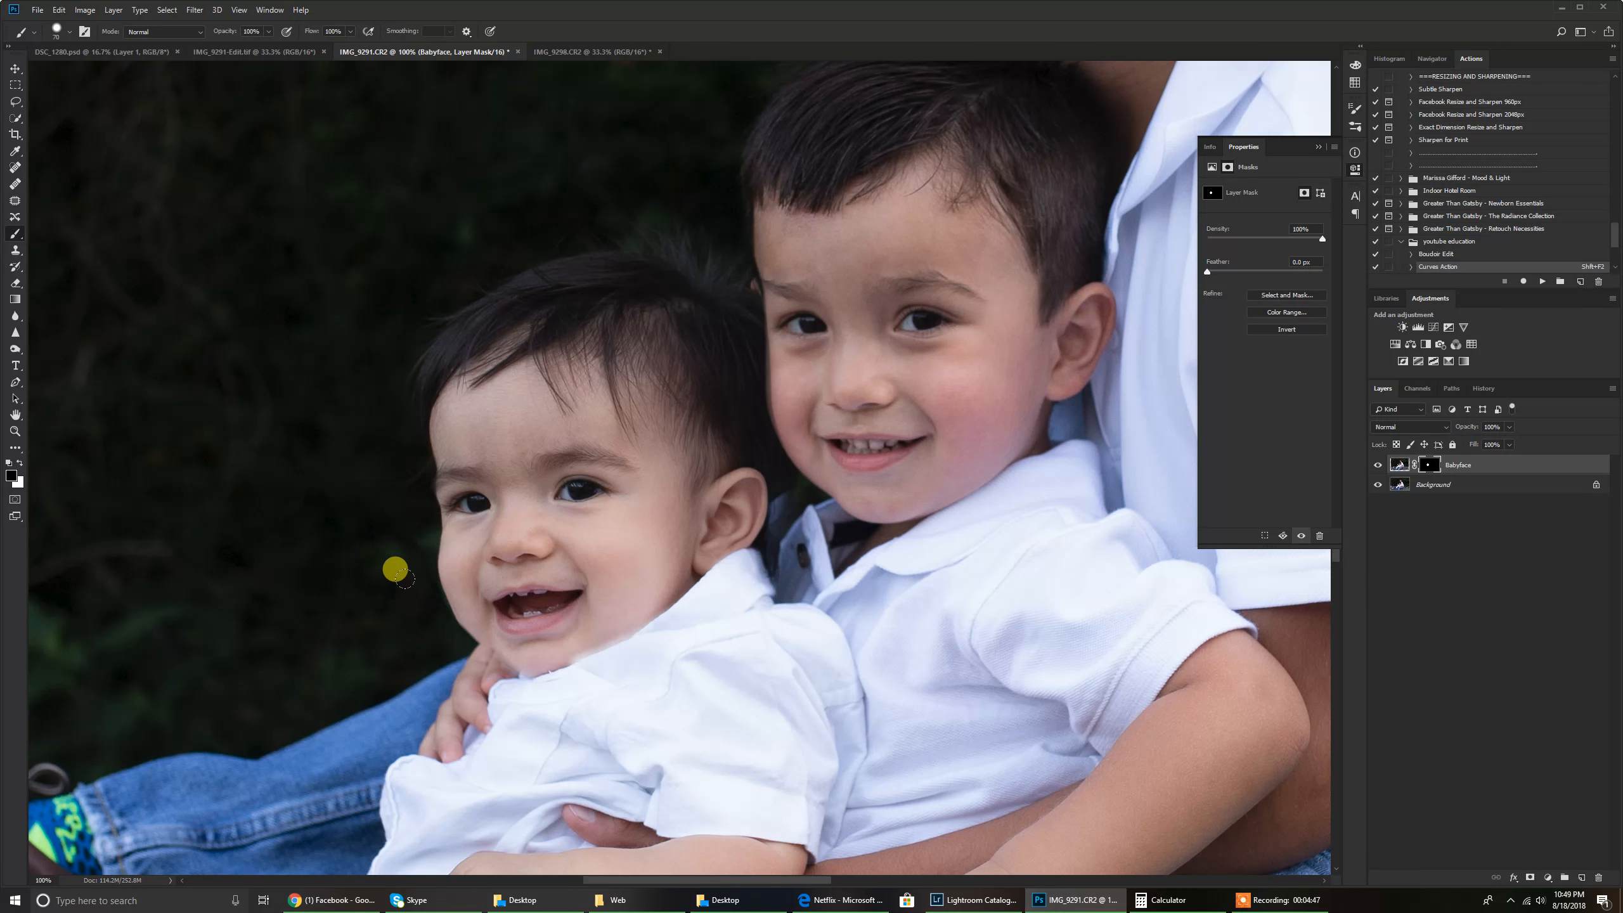
Step: Paint white on the mask along the baby's chin beside the hand on the shoulder
{"action": "key", "text": "x"}
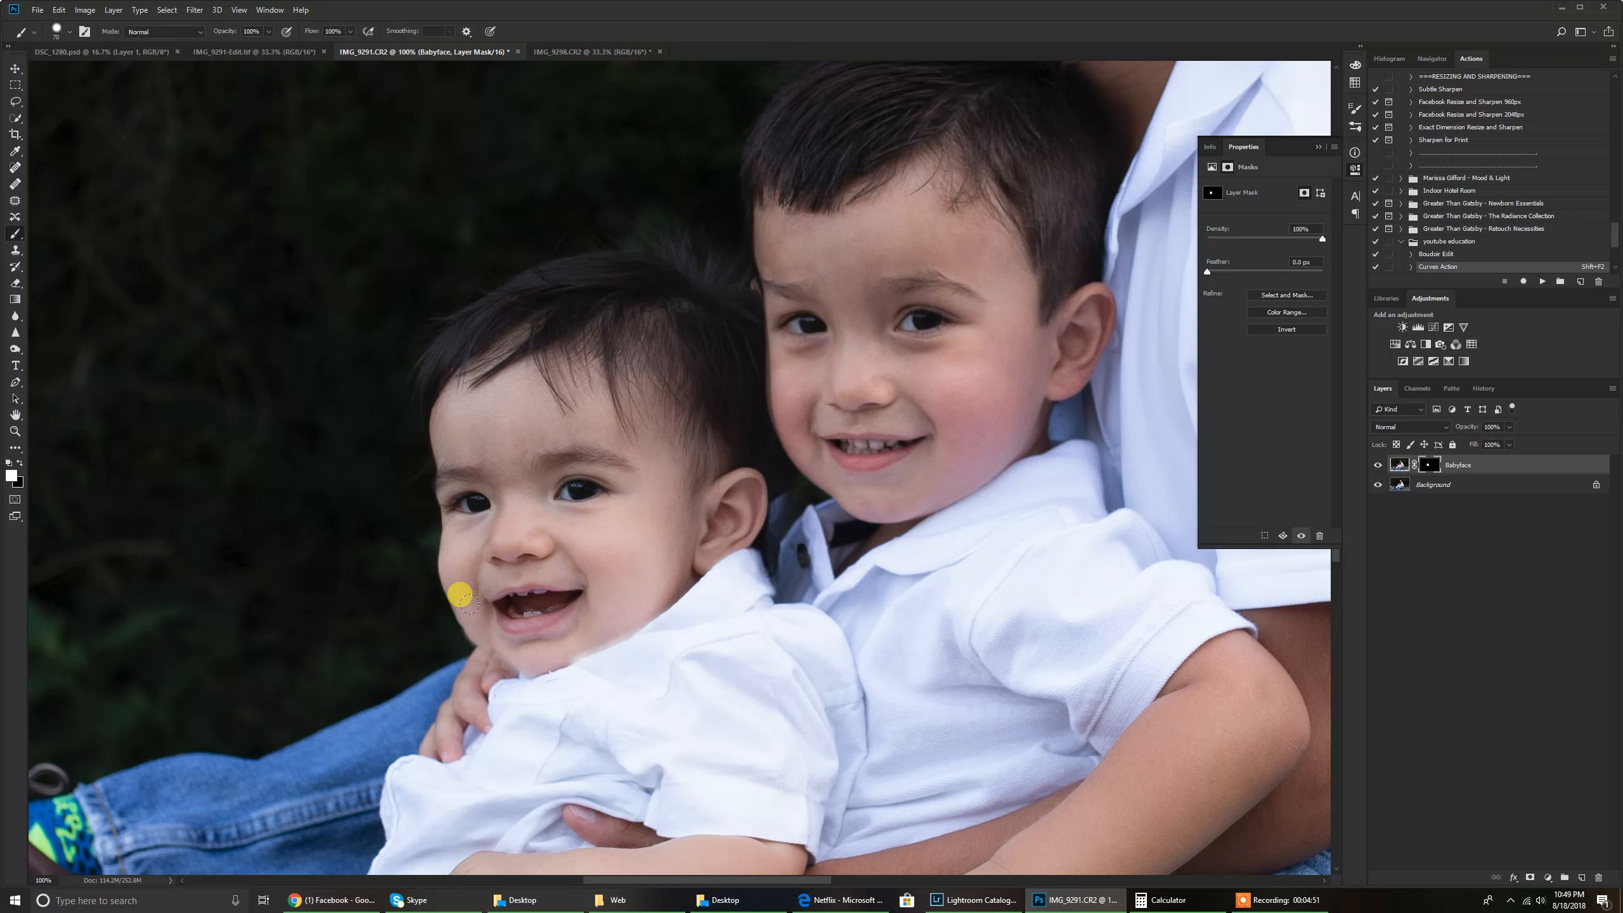
{"action": "mouse_move", "coordinate": [492, 628]}
{"action": "left_mouse_down"}
{"action": "mouse_move", "coordinate": [516, 640]}
{"action": "mouse_move", "coordinate": [487, 677]}
{"action": "left_mouse_up"}
{"action": "key", "text": "x"}
Step: Clean up the mask below the baby's cheek and chin with black strokes from a smaller brush
{"action": "key", "text": "ctrl+plus"}
{"action": "key", "text": "ctrl+plus"}
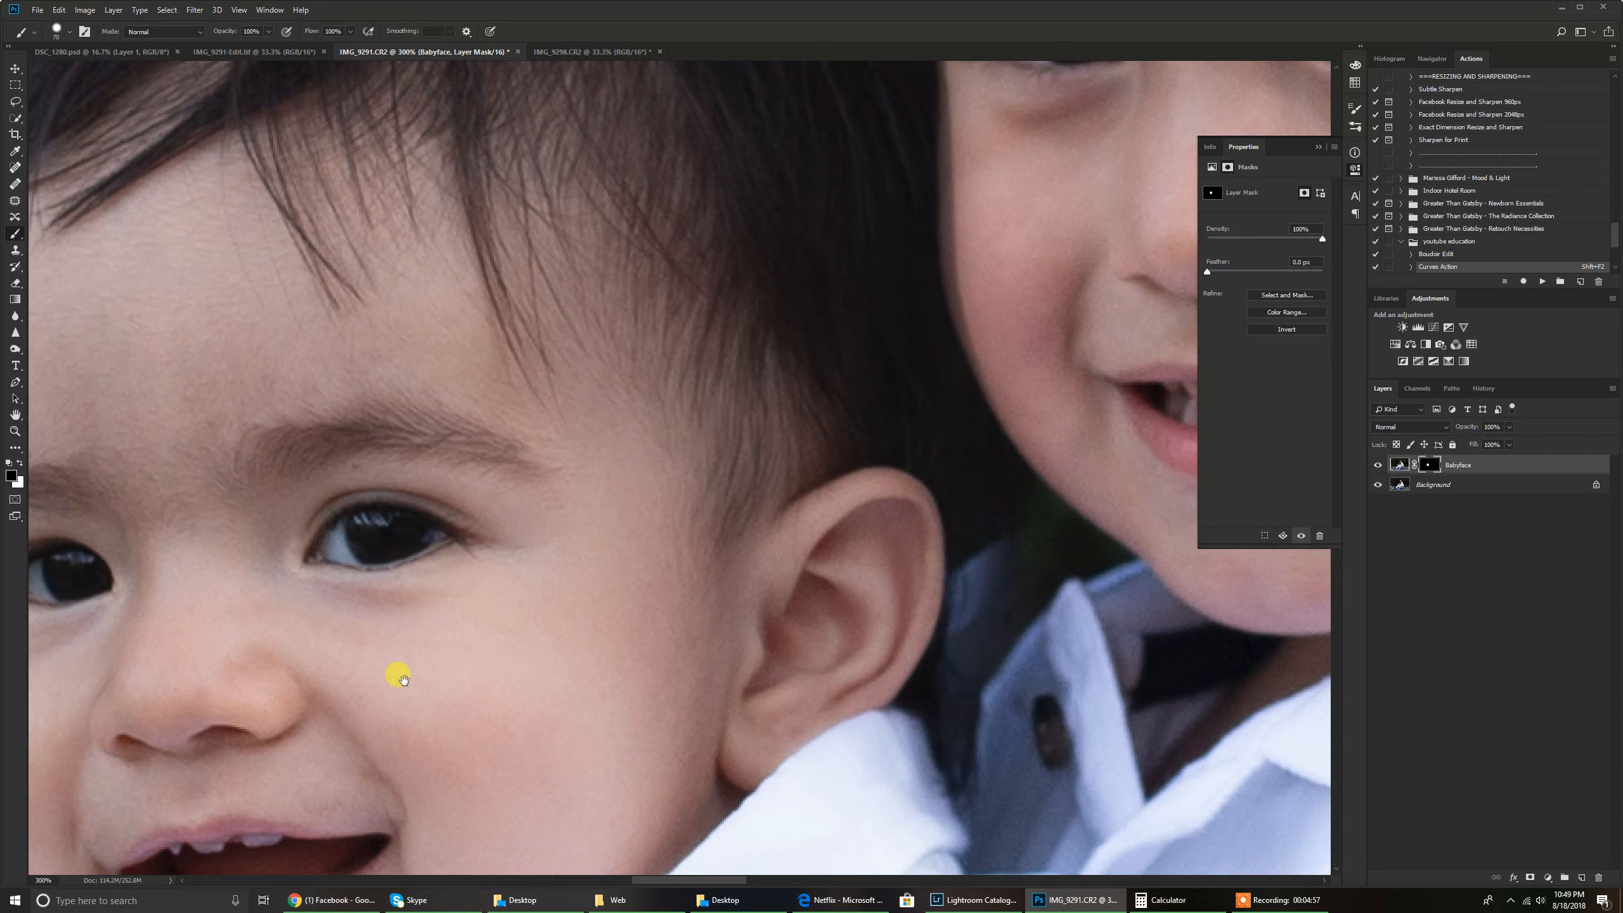
{"action": "left_click_drag", "start_coordinate": [399, 675], "coordinate": [647, 430]}
{"action": "key", "text": "bracketleft"}
{"action": "key", "text": "bracketleft"}
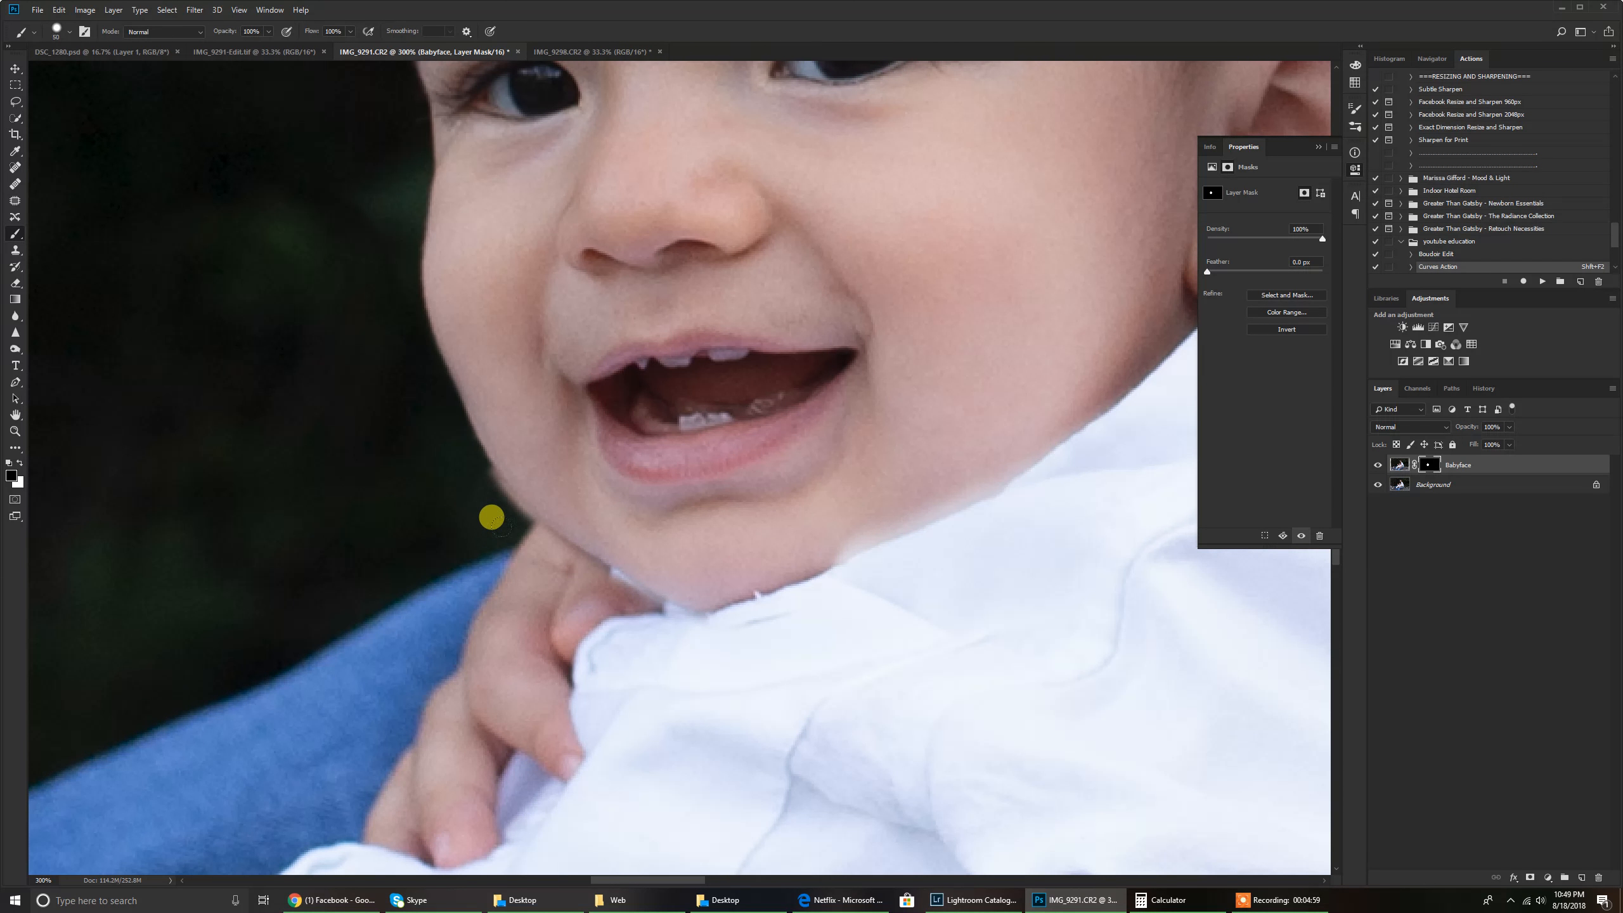
{"action": "mouse_move", "coordinate": [506, 535]}
{"action": "left_mouse_down"}
{"action": "mouse_move", "coordinate": [441, 461]}
{"action": "mouse_move", "coordinate": [506, 540]}
{"action": "mouse_move", "coordinate": [624, 592]}
{"action": "mouse_move", "coordinate": [475, 508]}
{"action": "mouse_move", "coordinate": [608, 643]}
{"action": "mouse_move", "coordinate": [693, 608]}
{"action": "mouse_move", "coordinate": [821, 590]}
{"action": "mouse_move", "coordinate": [721, 587]}
{"action": "mouse_move", "coordinate": [844, 546]}
{"action": "left_mouse_up"}
Step: Restore the lower edge of the baby's chin above the collar by painting white on the mask
{"action": "key", "text": "x"}
{"action": "left_click_drag", "start_coordinate": [829, 554], "coordinate": [682, 596]}
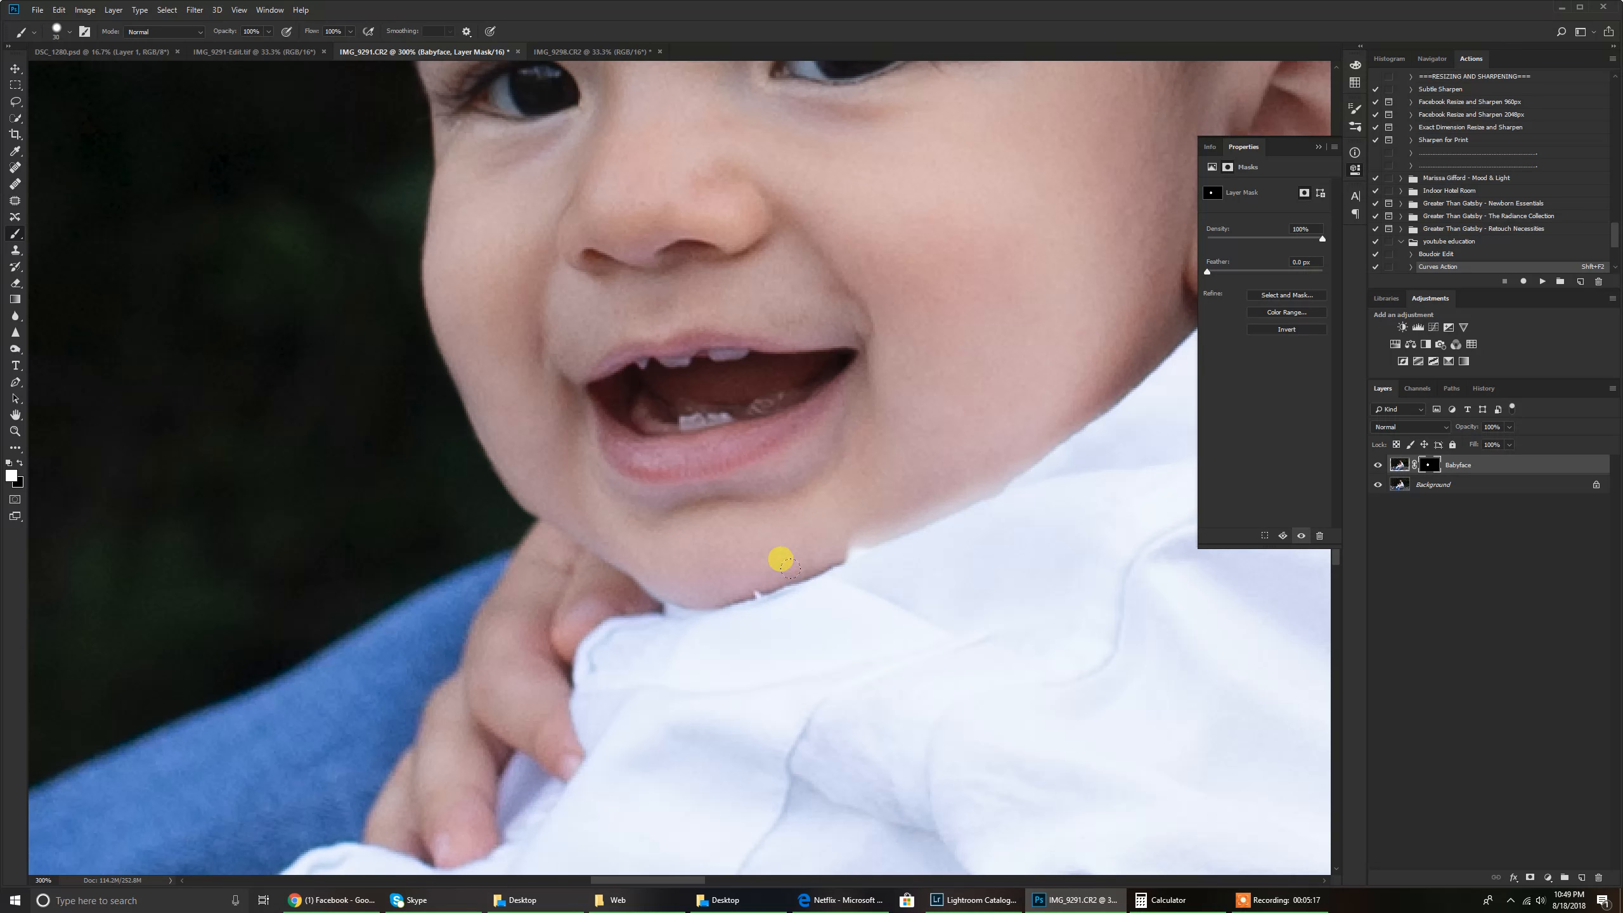
{"action": "mouse_move", "coordinate": [838, 618]}
{"action": "left_mouse_down"}
{"action": "mouse_move", "coordinate": [659, 739]}
{"action": "mouse_move", "coordinate": [633, 637]}
{"action": "mouse_move", "coordinate": [819, 544]}
{"action": "left_mouse_up"}
Step: Paint black on the mask along the shirt collar from below the baby's ear toward the jaw
{"action": "left_click_drag", "start_coordinate": [742, 652], "coordinate": [606, 685]}
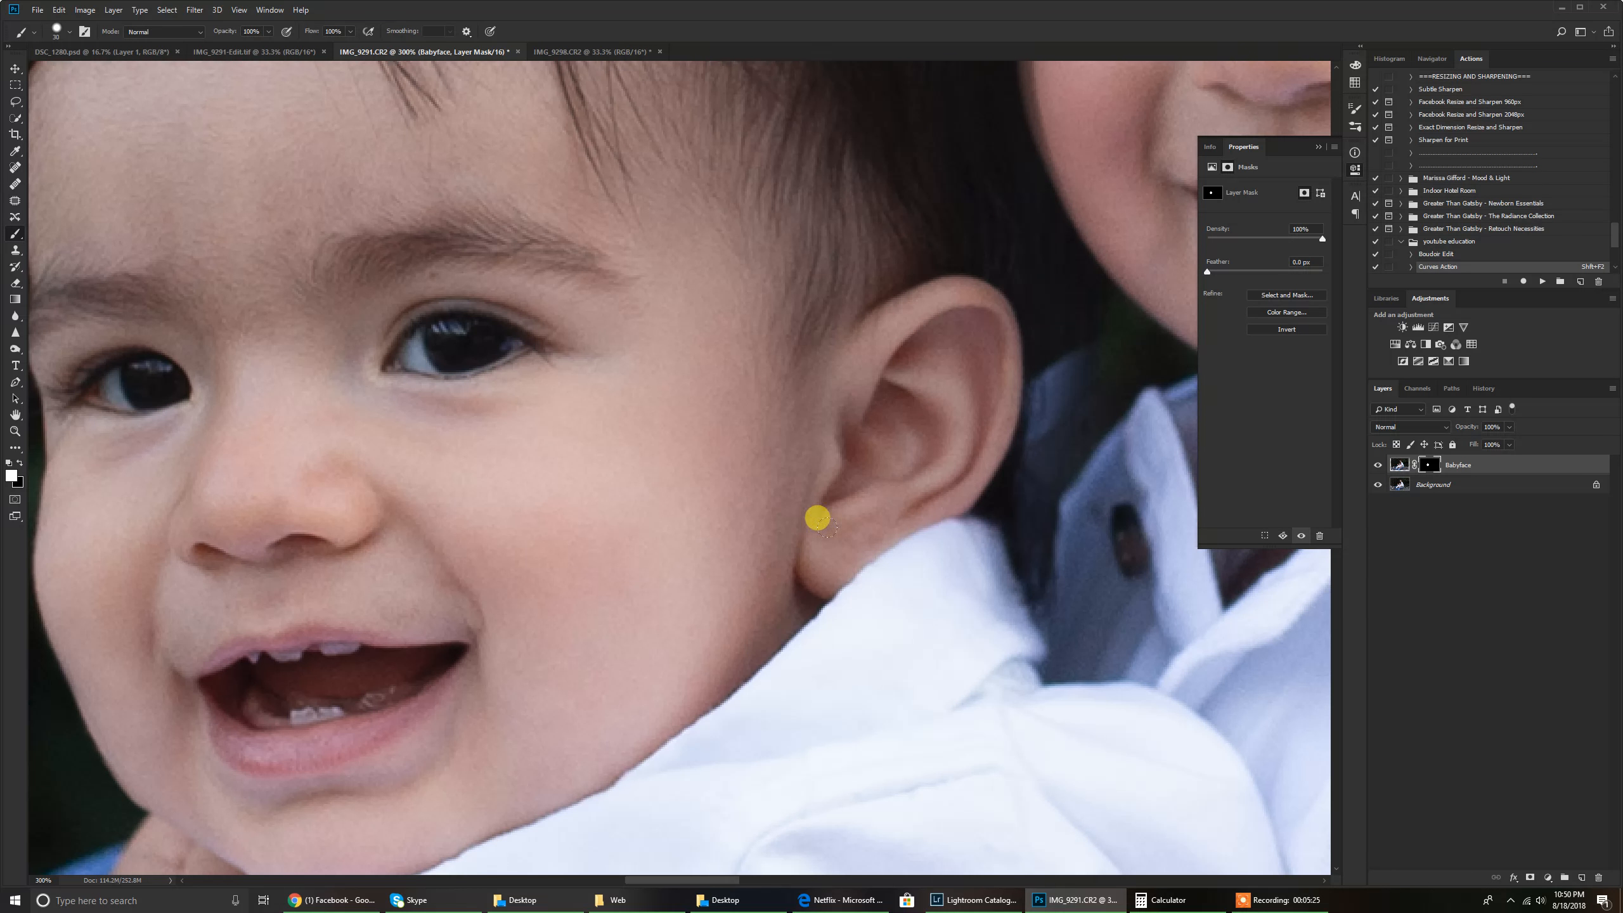
{"action": "key", "text": "x"}
{"action": "mouse_move", "coordinate": [949, 524]}
{"action": "left_mouse_down"}
{"action": "mouse_move", "coordinate": [852, 578]}
{"action": "mouse_move", "coordinate": [751, 689]}
{"action": "left_mouse_up"}
{"action": "key", "text": "x"}
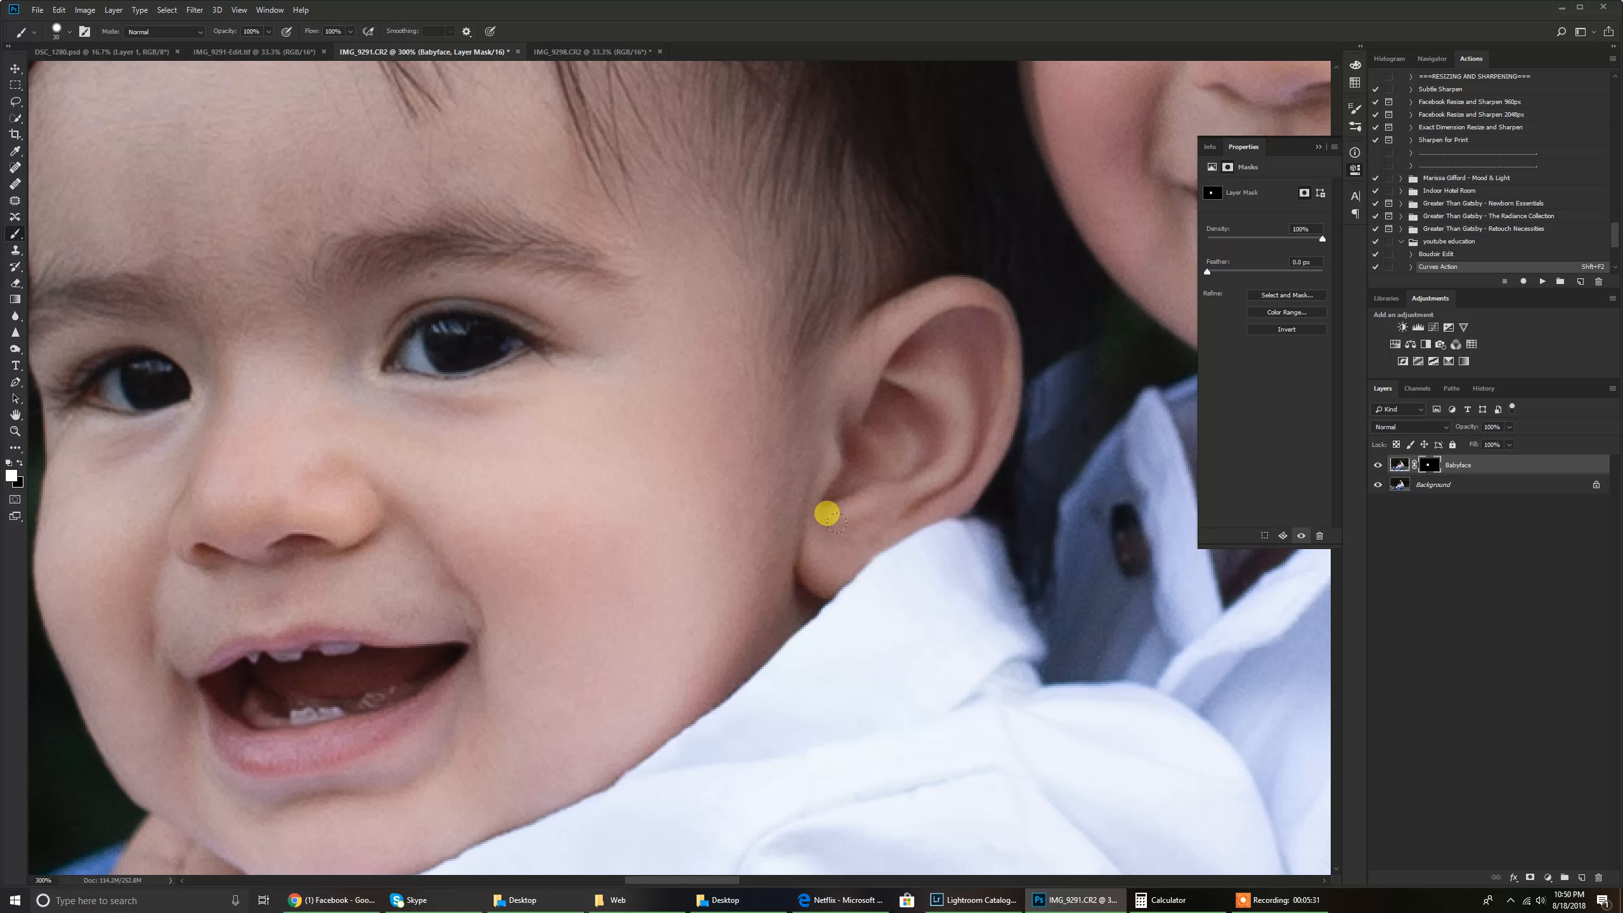
{"action": "key", "text": "x"}
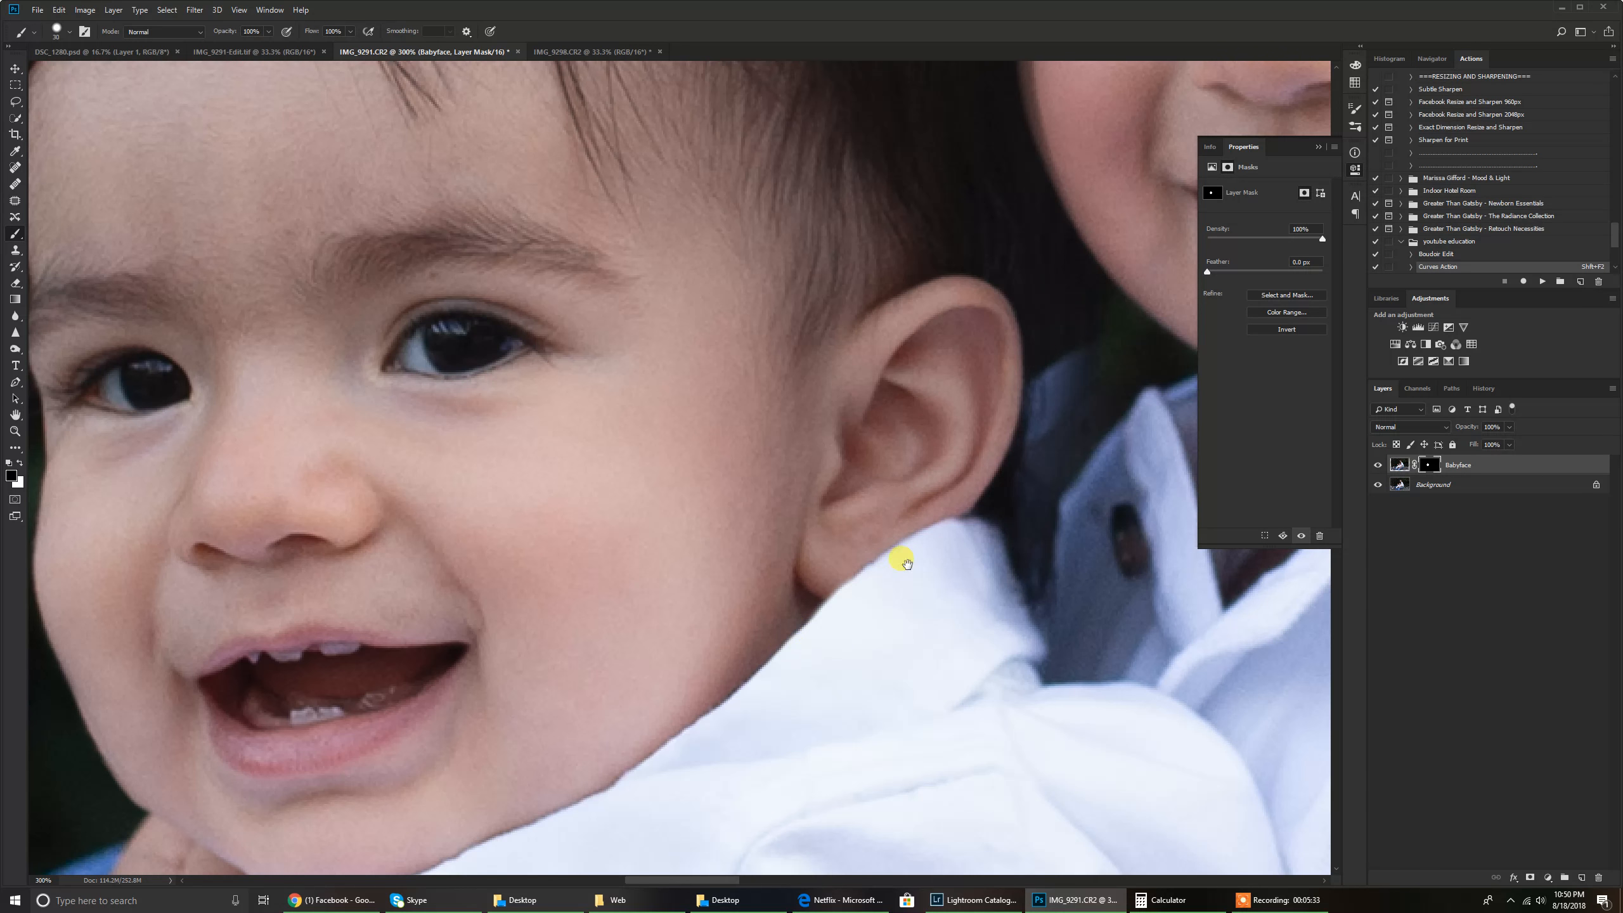
Step: Refine the mask around the collar tip and the gap behind the baby's ear with white and black strokes
{"action": "left_click_drag", "start_coordinate": [898, 554], "coordinate": [812, 605]}
{"action": "key", "text": "x"}
{"action": "key", "text": "x"}
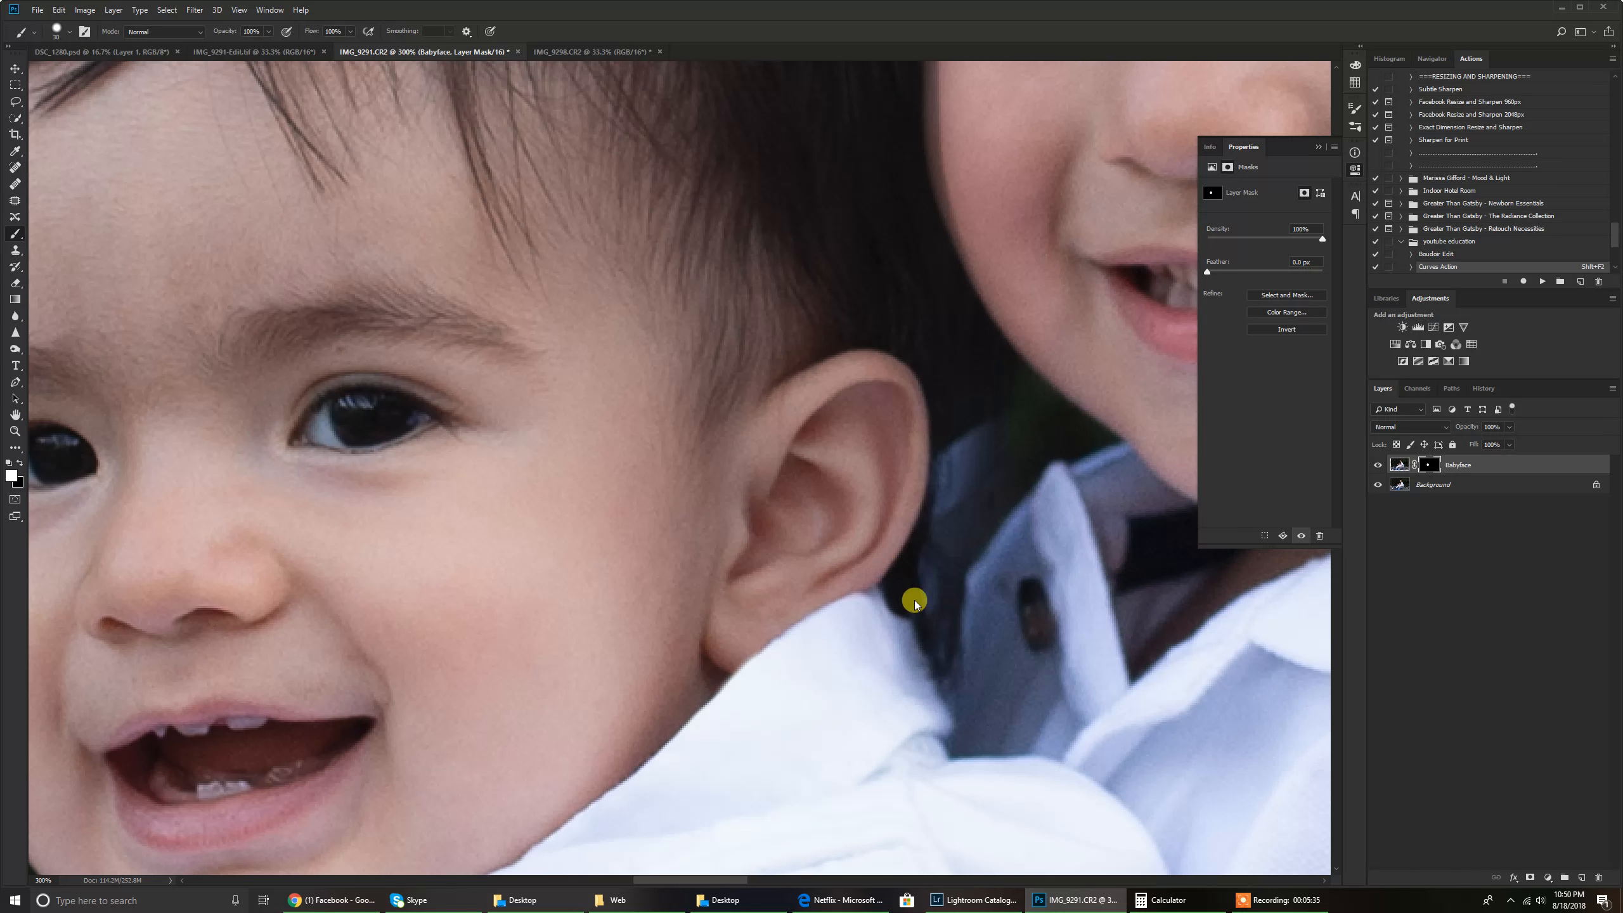
{"action": "mouse_move", "coordinate": [904, 594]}
{"action": "left_mouse_down"}
{"action": "mouse_move", "coordinate": [891, 566]}
{"action": "mouse_move", "coordinate": [917, 709]}
{"action": "mouse_move", "coordinate": [888, 580]}
{"action": "mouse_move", "coordinate": [873, 580]}
{"action": "left_mouse_up"}
{"action": "key", "text": "x"}
{"action": "mouse_move", "coordinate": [961, 644]}
{"action": "left_mouse_down"}
{"action": "mouse_move", "coordinate": [937, 570]}
{"action": "mouse_move", "coordinate": [945, 521]}
{"action": "mouse_move", "coordinate": [963, 642]}
{"action": "mouse_move", "coordinate": [938, 527]}
{"action": "mouse_move", "coordinate": [924, 584]}
{"action": "left_mouse_up"}
{"action": "key", "text": "x"}
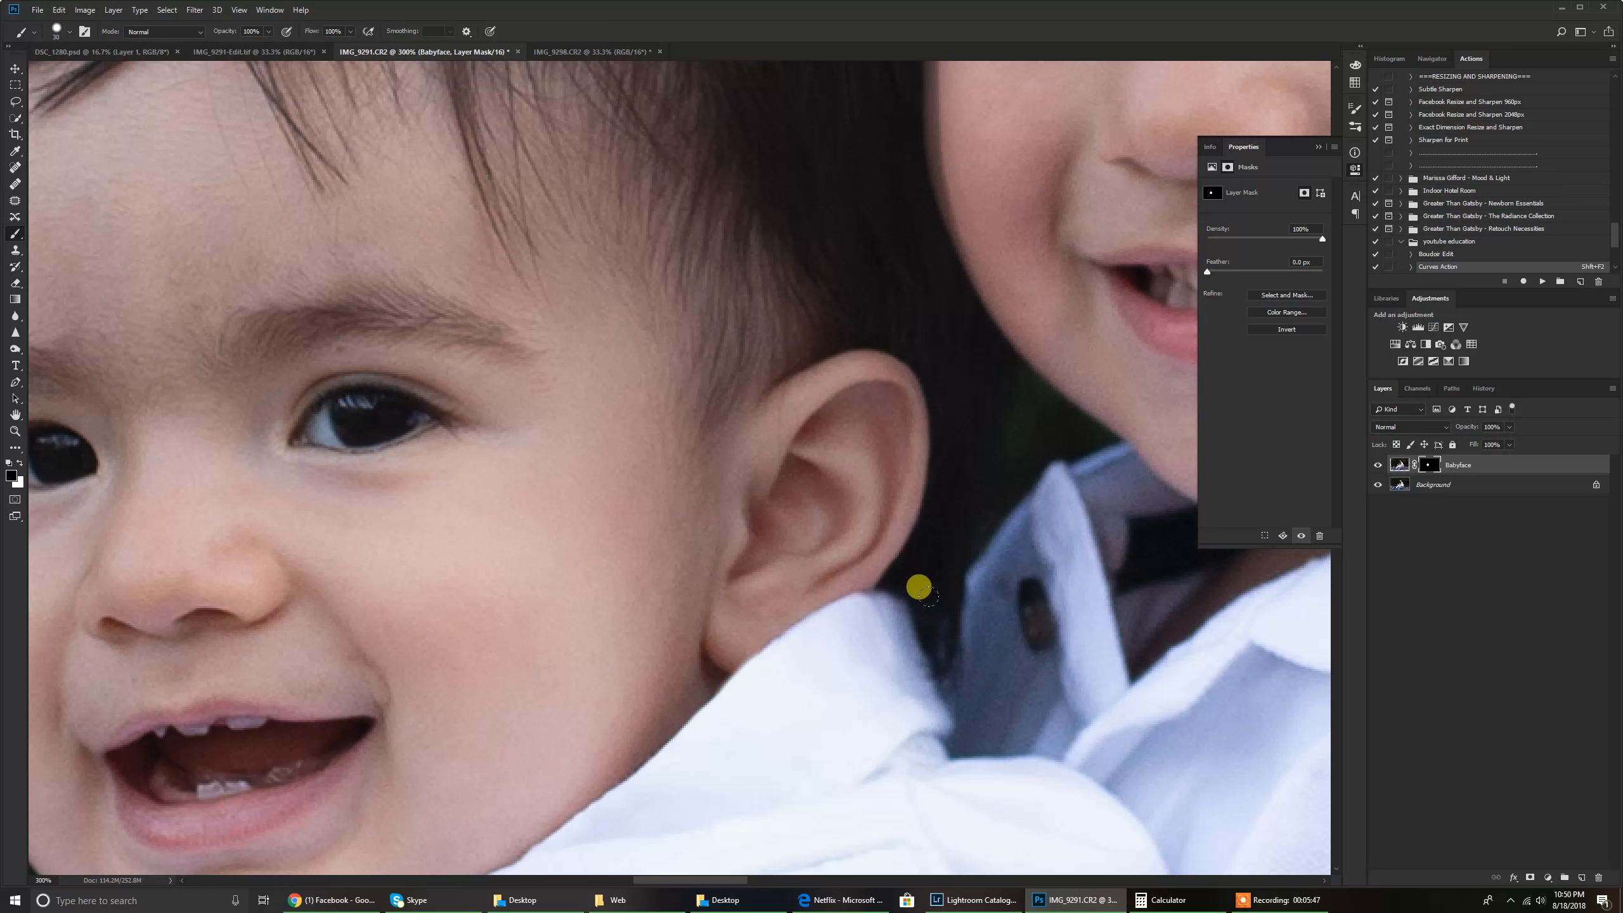
Step: Touch up the mask with black along the collar edge behind the baby's ear, and undo the stray dab beside the hair
{"action": "left_click_drag", "start_coordinate": [952, 677], "coordinate": [930, 656]}
{"action": "scroll", "coordinate": [719, 437], "scroll_direction": "up", "scroll_amount": 10}
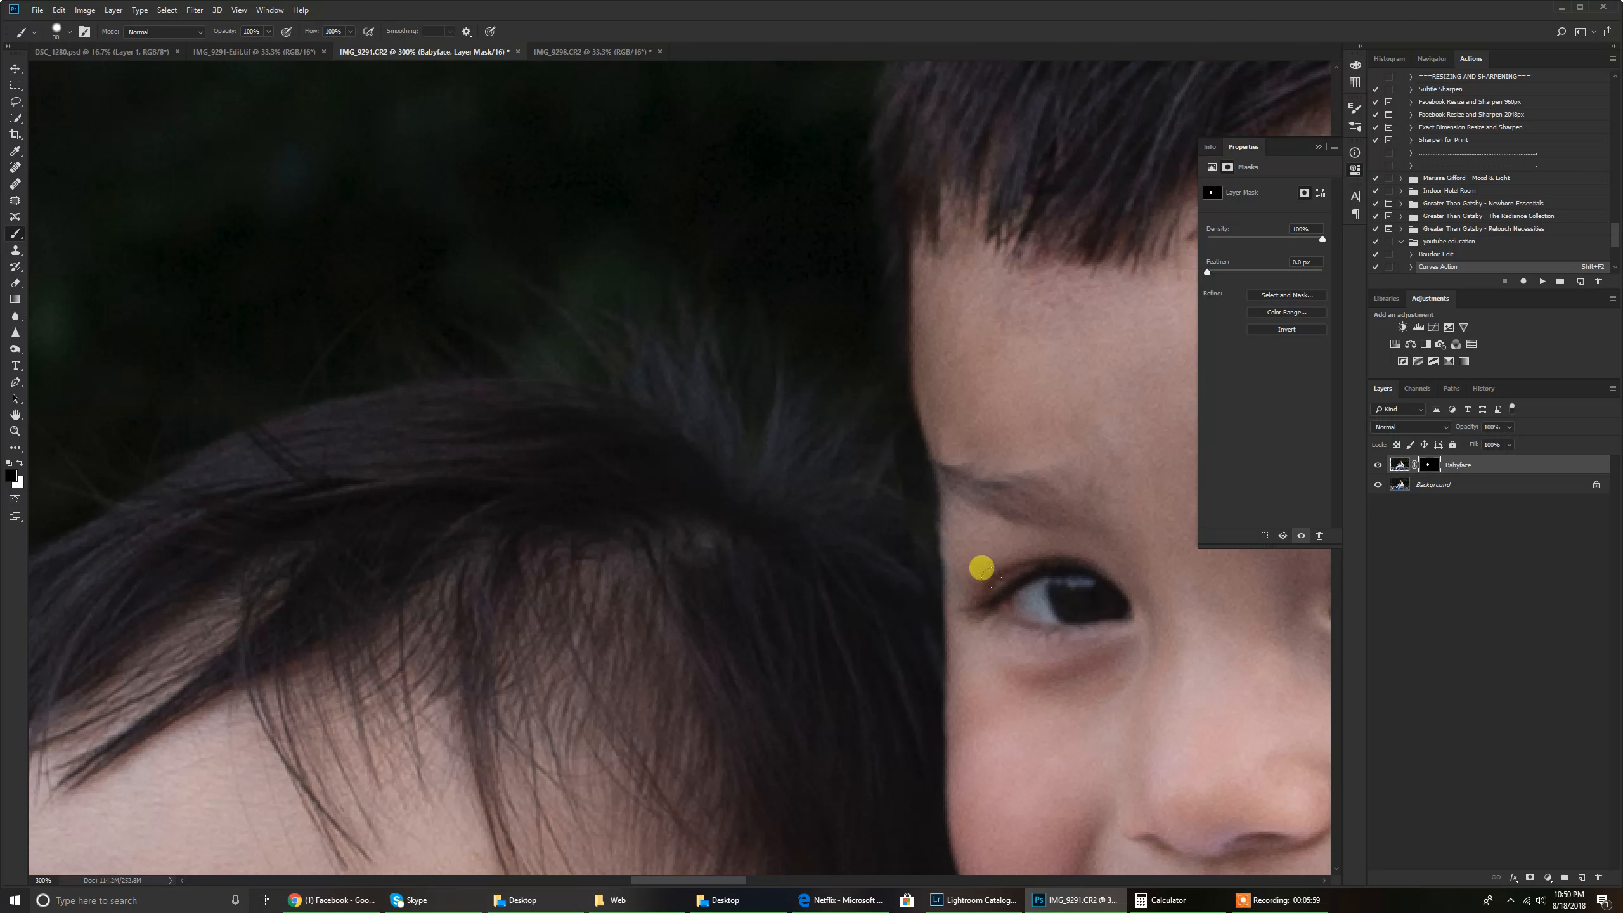
{"action": "left_click", "coordinate": [912, 470]}
{"action": "key", "text": "ctrl+z"}
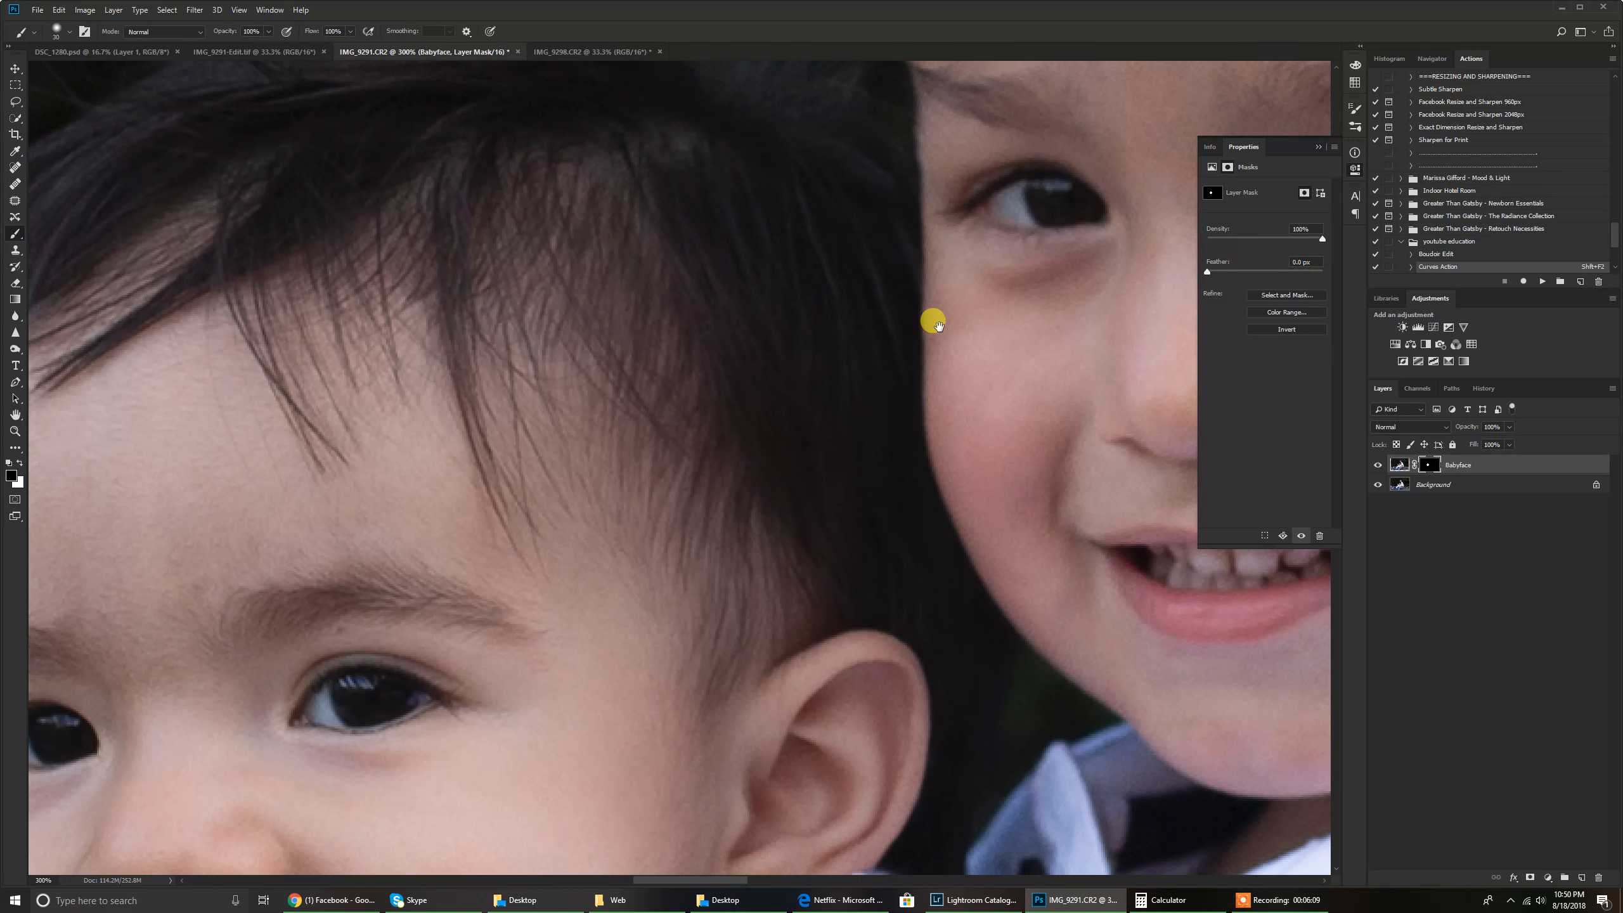
{"action": "left_click_drag", "start_coordinate": [949, 713], "coordinate": [935, 319]}
{"action": "left_click_drag", "start_coordinate": [923, 279], "coordinate": [1022, 547]}
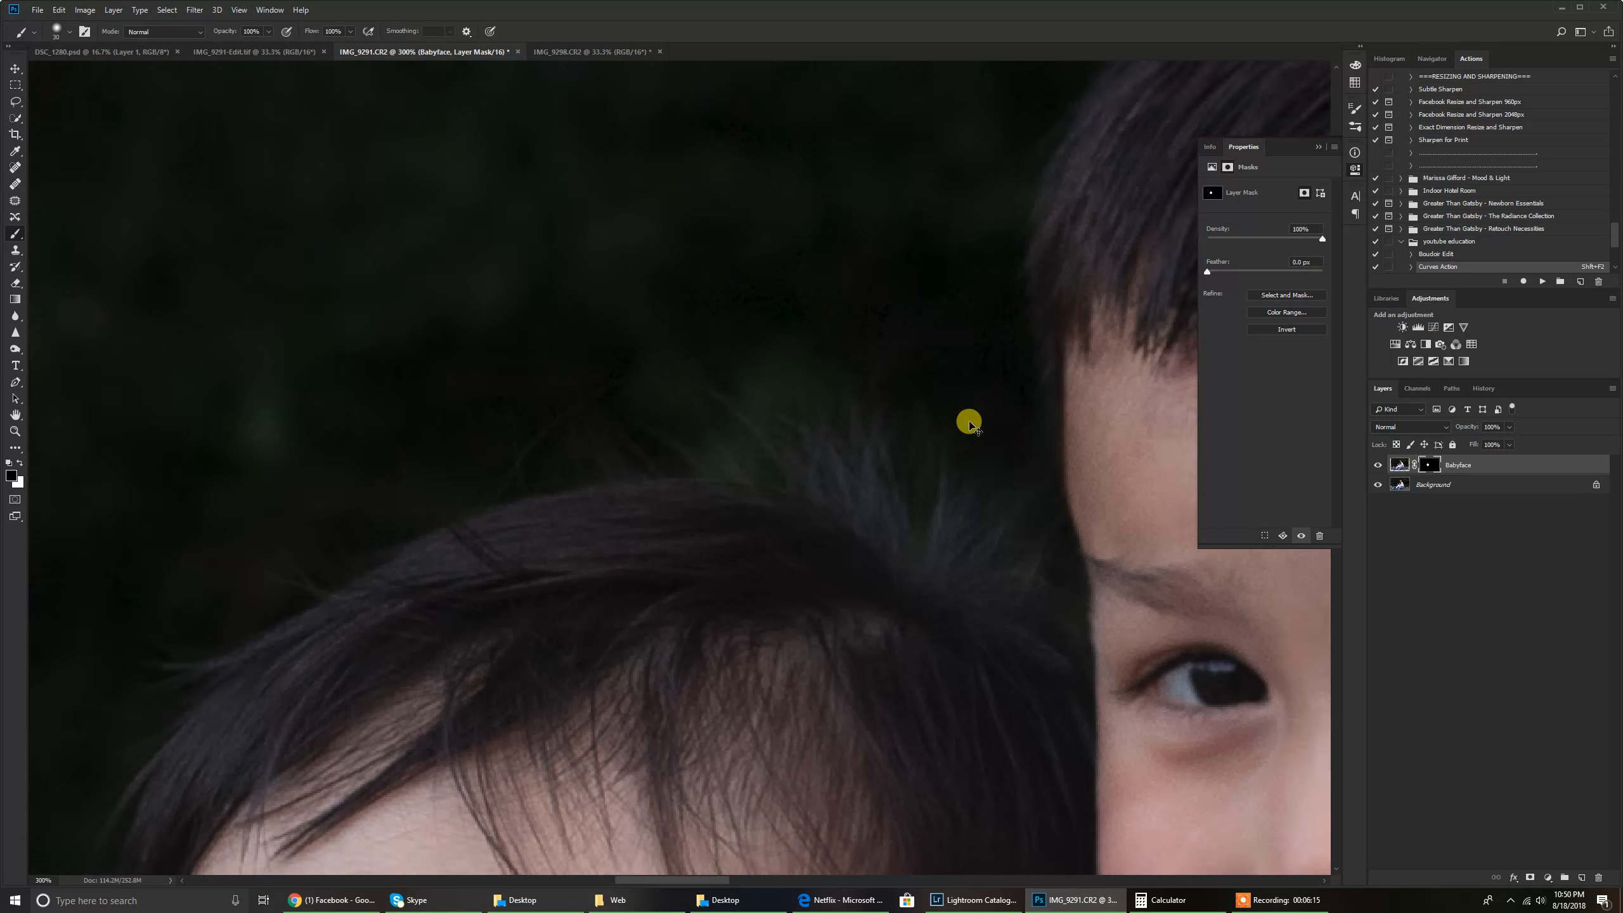
Step: Compare the full portrait with the Babyface layer hidden and shown
{"action": "key", "text": "ctrl+minus"}
{"action": "key", "text": "ctrl+minus"}
{"action": "key", "text": "ctrl+minus"}
{"action": "key", "text": "ctrl+minus"}
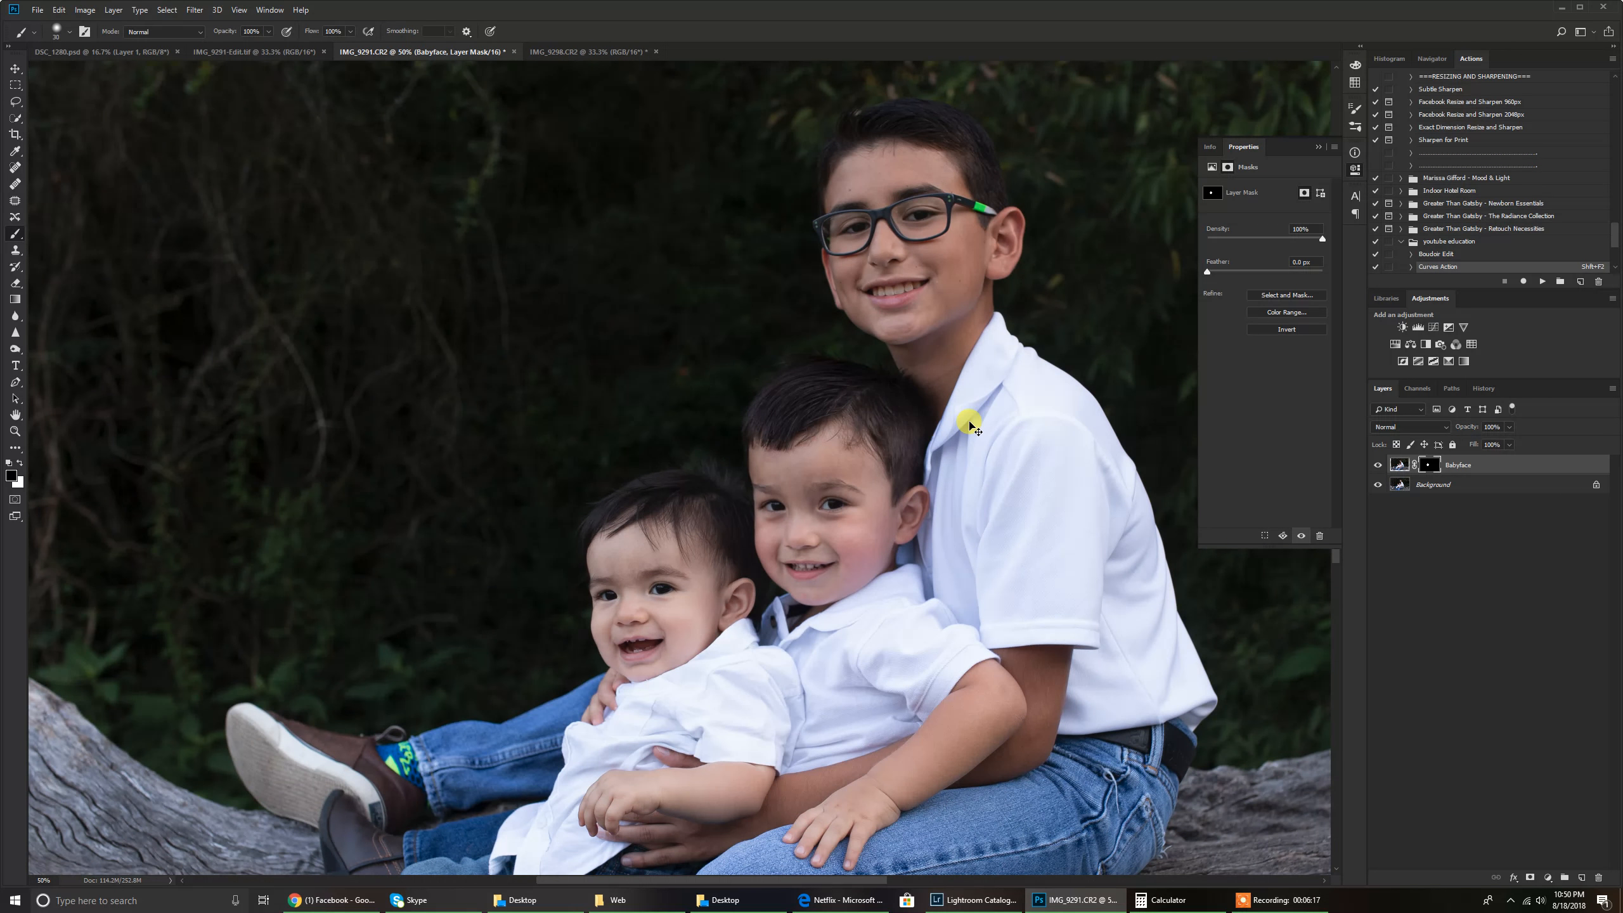
{"action": "key", "text": "ctrl+minus"}
{"action": "left_click", "coordinate": [1377, 465]}
{"action": "left_click", "coordinate": [1377, 465]}
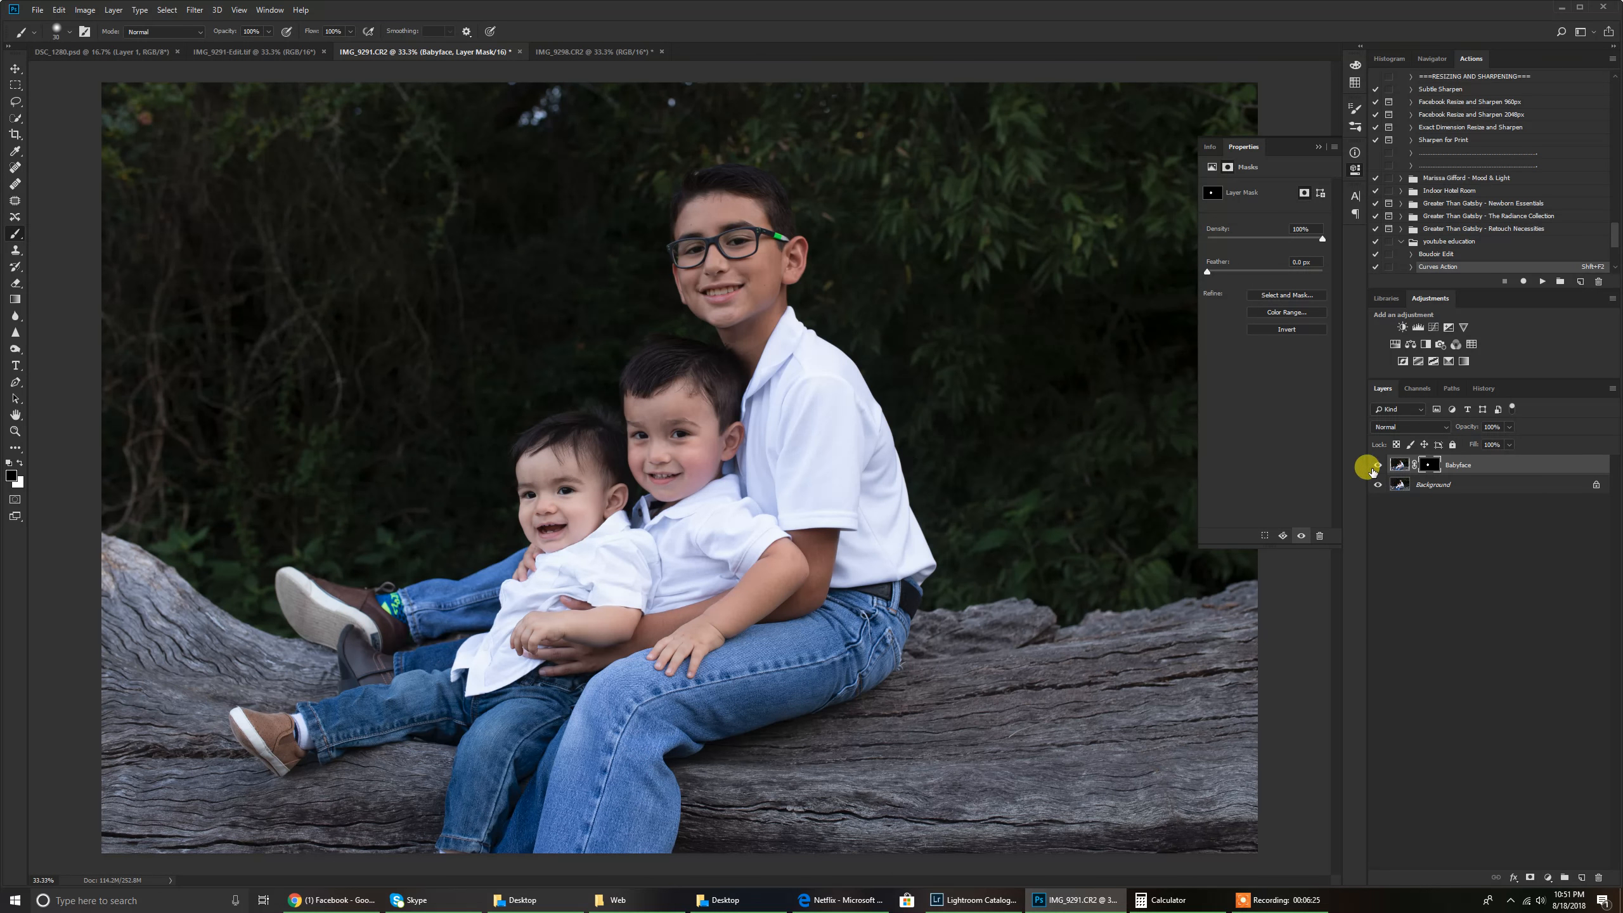
{"action": "left_click", "coordinate": [1378, 464]}
{"action": "left_click", "coordinate": [1377, 465]}
Step: Enlarge the mask brush to 200 px, soften its edge, and inspect the blend between the baby's hair and the dark foliage
{"action": "key", "text": "ctrl+plus"}
{"action": "key", "text": "ctrl+plus"}
{"action": "key", "text": "ctrl+plus"}
{"action": "key", "text": "ctrl+plus"}
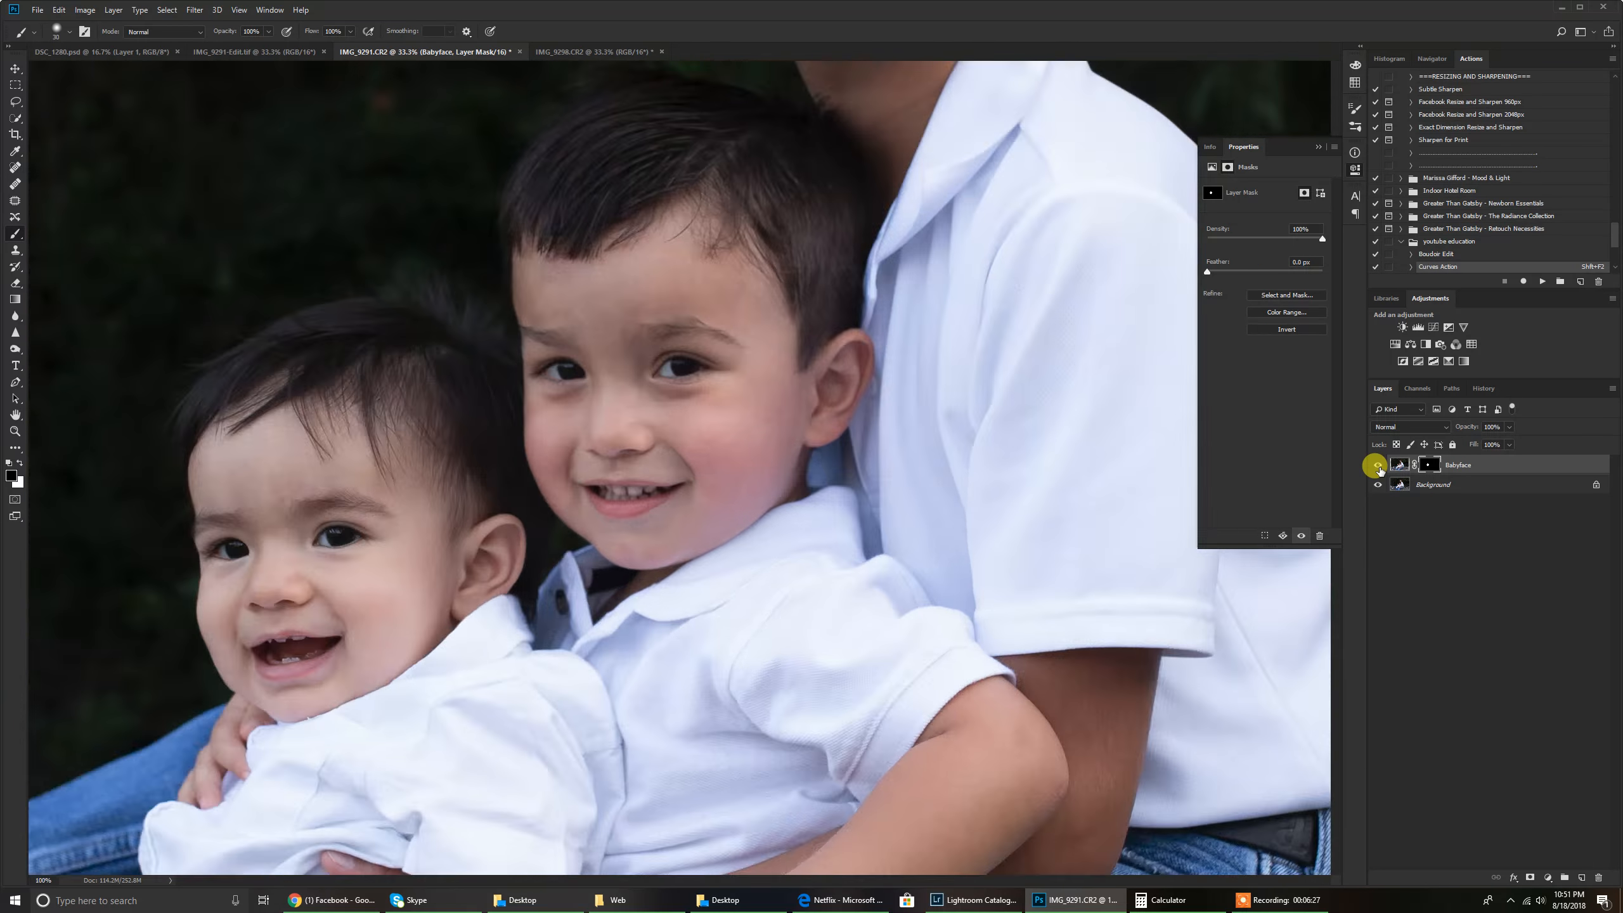
{"action": "left_click_drag", "start_coordinate": [673, 509], "coordinate": [1257, 751]}
{"action": "left_click_drag", "start_coordinate": [892, 505], "coordinate": [1197, 658]}
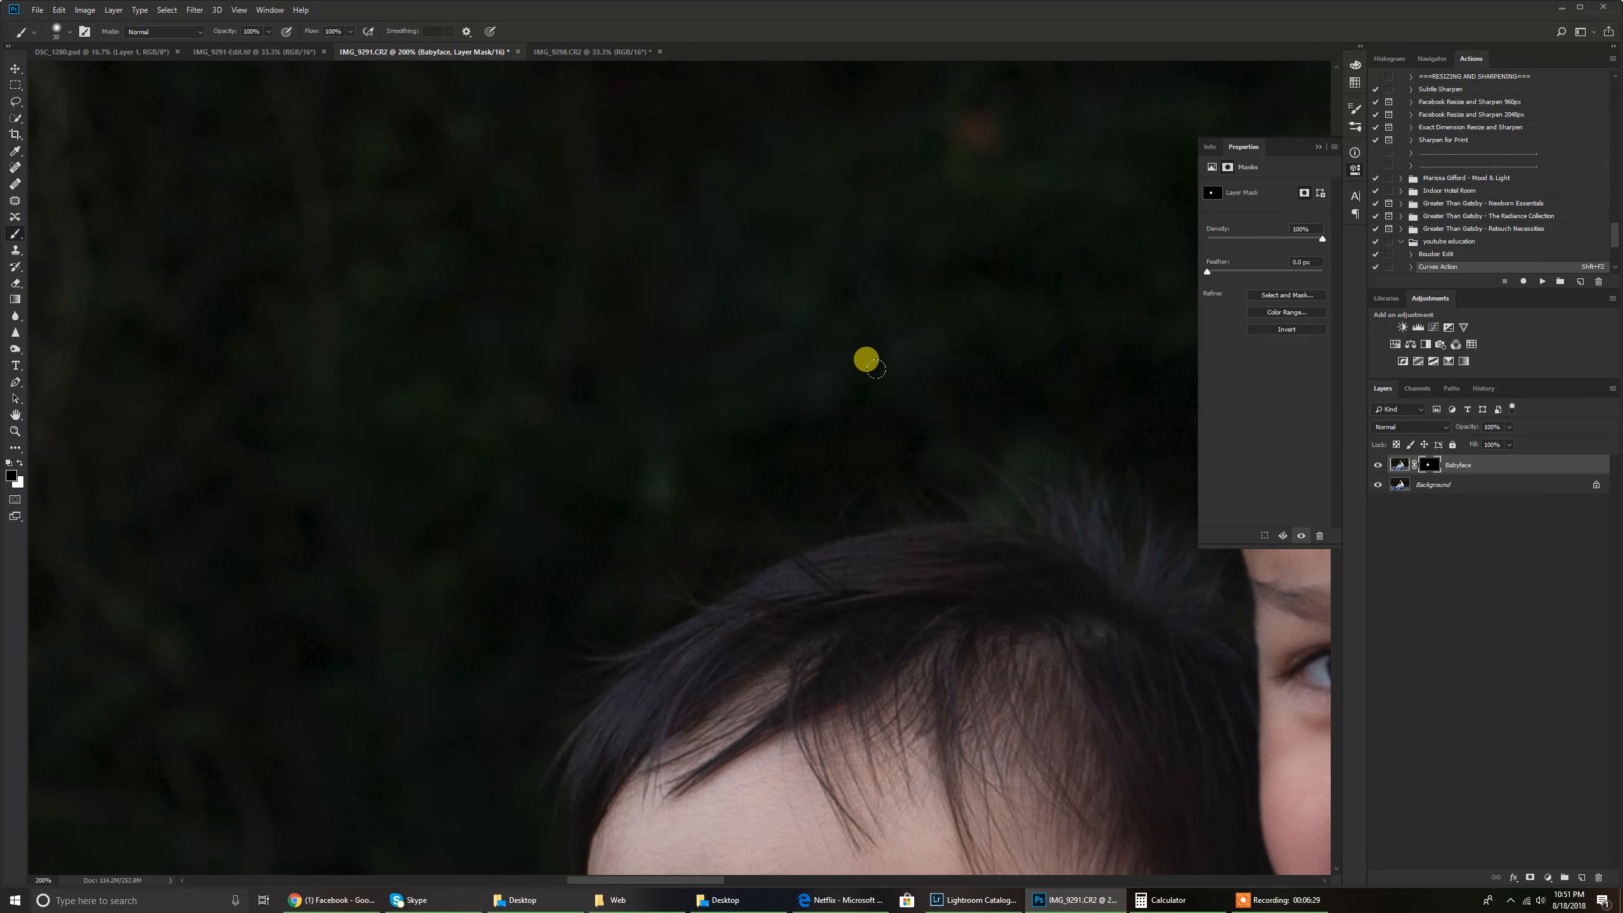
{"action": "key", "text": "bracketright"}
{"action": "key", "text": "bracketright"}
{"action": "key", "text": "bracketright"}
{"action": "key", "text": "bracketright"}
{"action": "key", "text": "bracketright"}
{"action": "key", "text": "bracketright"}
{"action": "key", "text": "bracketright"}
{"action": "key", "text": "bracketright"}
{"action": "key", "text": "bracketright"}
{"action": "left_click", "coordinate": [69, 32]}
{"action": "left_click_drag", "start_coordinate": [91, 102], "coordinate": [73, 103]}
{"action": "key", "text": "Return"}
{"action": "left_click_drag", "start_coordinate": [830, 288], "coordinate": [696, 402]}
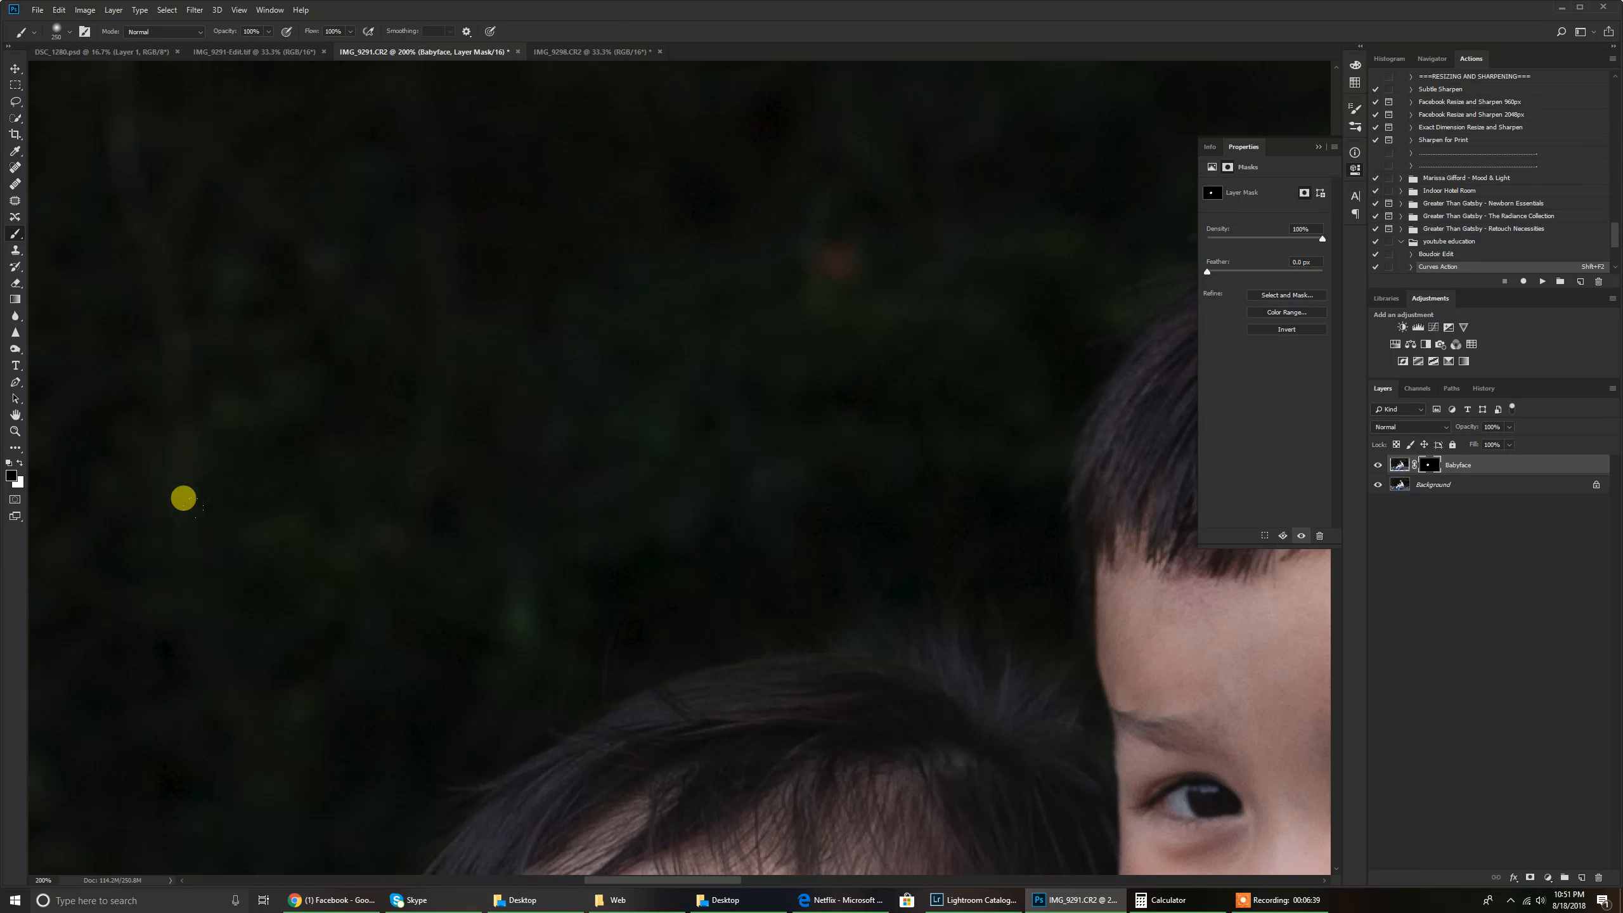
{"action": "left_click_drag", "start_coordinate": [184, 497], "coordinate": [547, 235]}
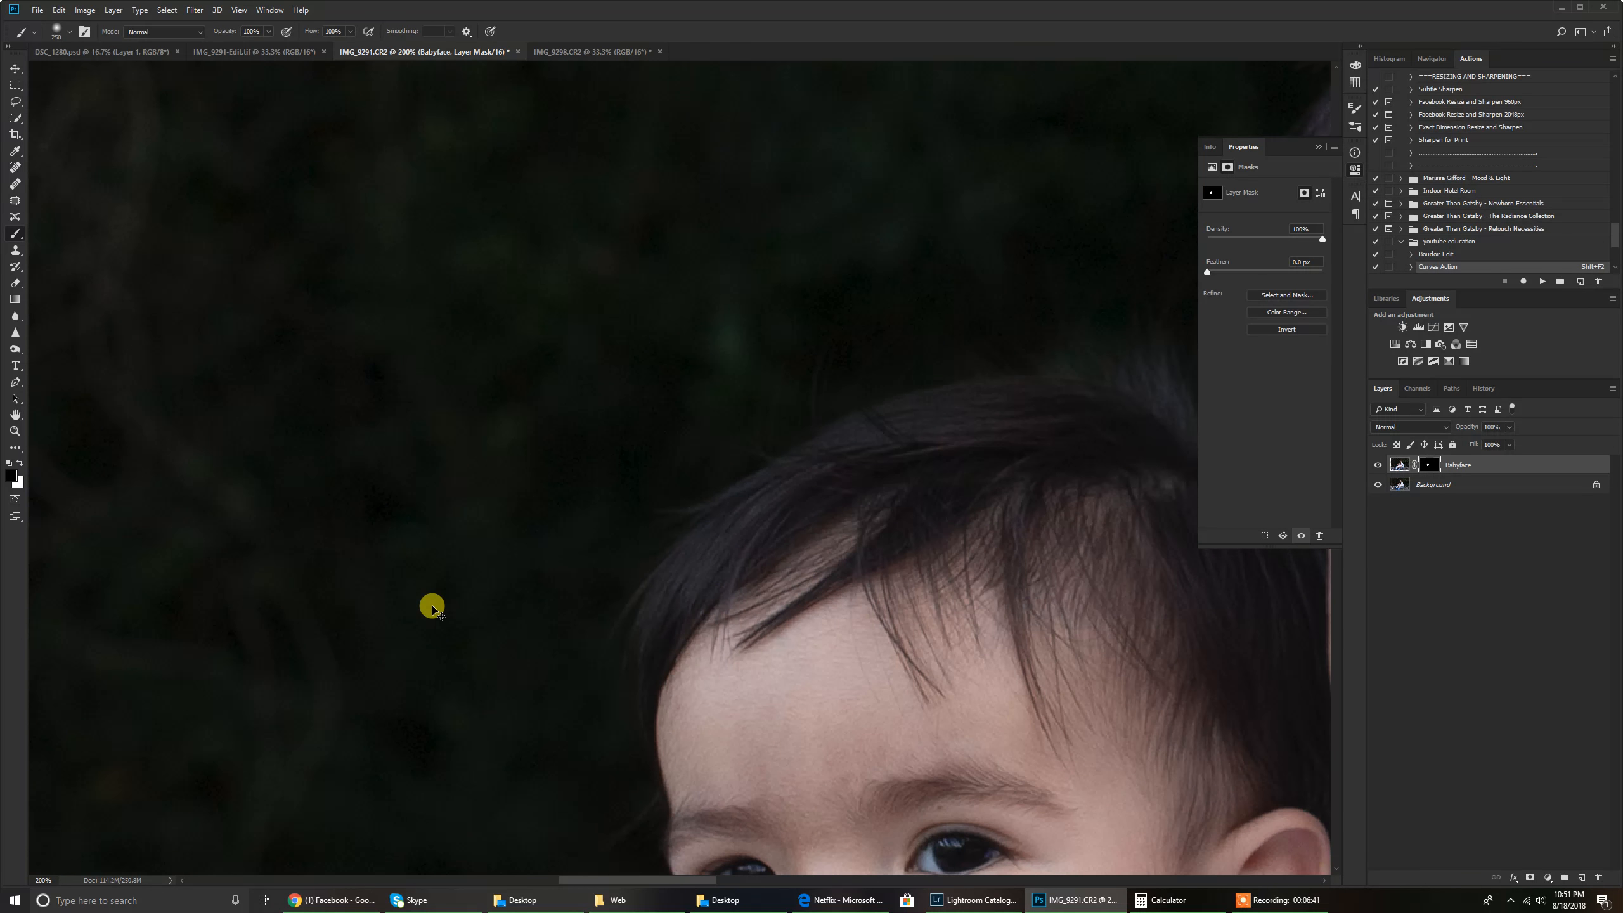
Step: Check the finished face swap against the original shot by toggling the Babyface layer's visibility several times
{"action": "key", "text": "ctrl+minus"}
{"action": "key", "text": "ctrl+minus"}
{"action": "key", "text": "ctrl+minus"}
{"action": "key", "text": "ctrl+minus"}
{"action": "key", "text": "ctrl+minus"}
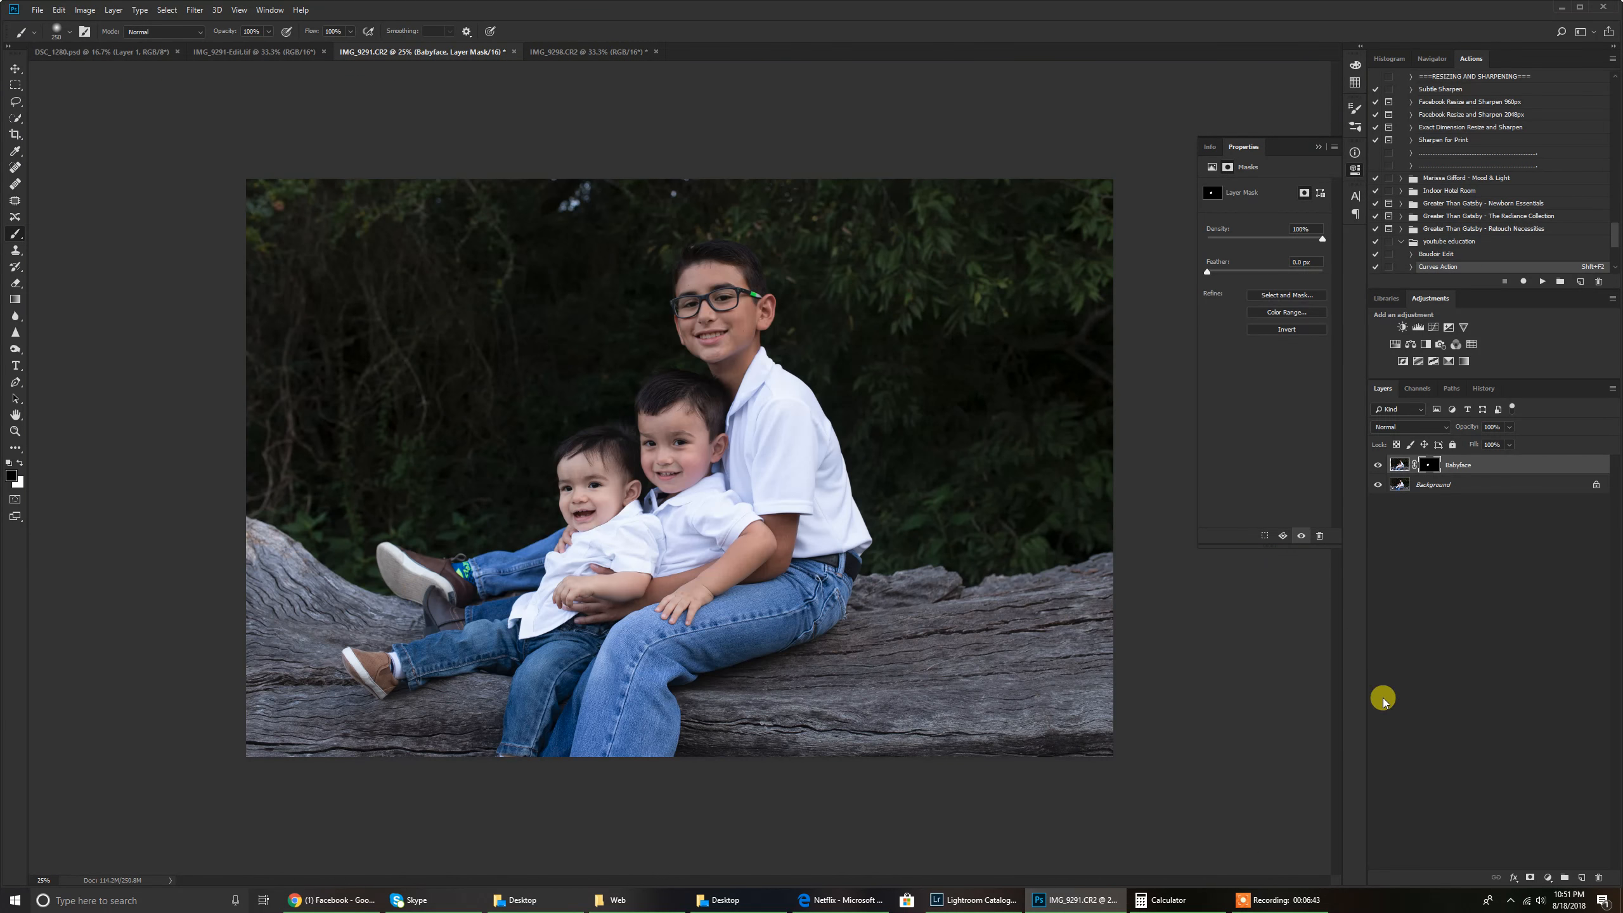
{"action": "left_click", "coordinate": [1378, 467]}
{"action": "left_click", "coordinate": [1379, 468]}
{"action": "left_click", "coordinate": [1378, 466]}
{"action": "left_click", "coordinate": [1378, 466]}
{"action": "left_click", "coordinate": [1378, 466]}
{"action": "left_click", "coordinate": [1378, 466]}
Step: Merge the visible Babyface layer and Background into a single layer
{"action": "left_click", "coordinate": [1455, 490]}
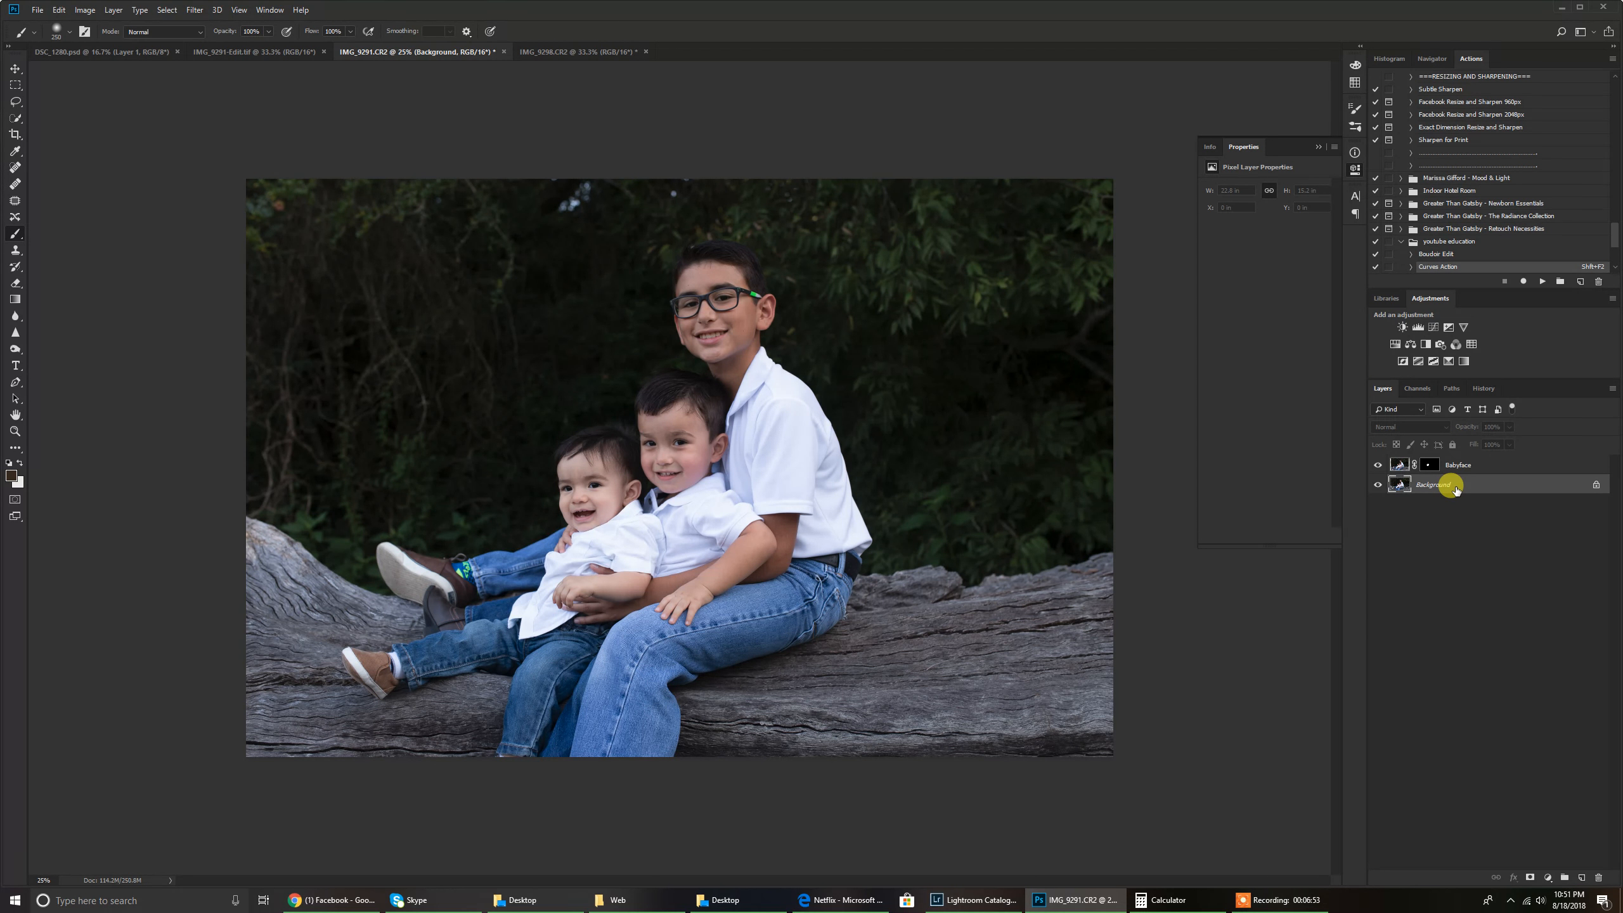
{"action": "right_click", "coordinate": [1455, 489]}
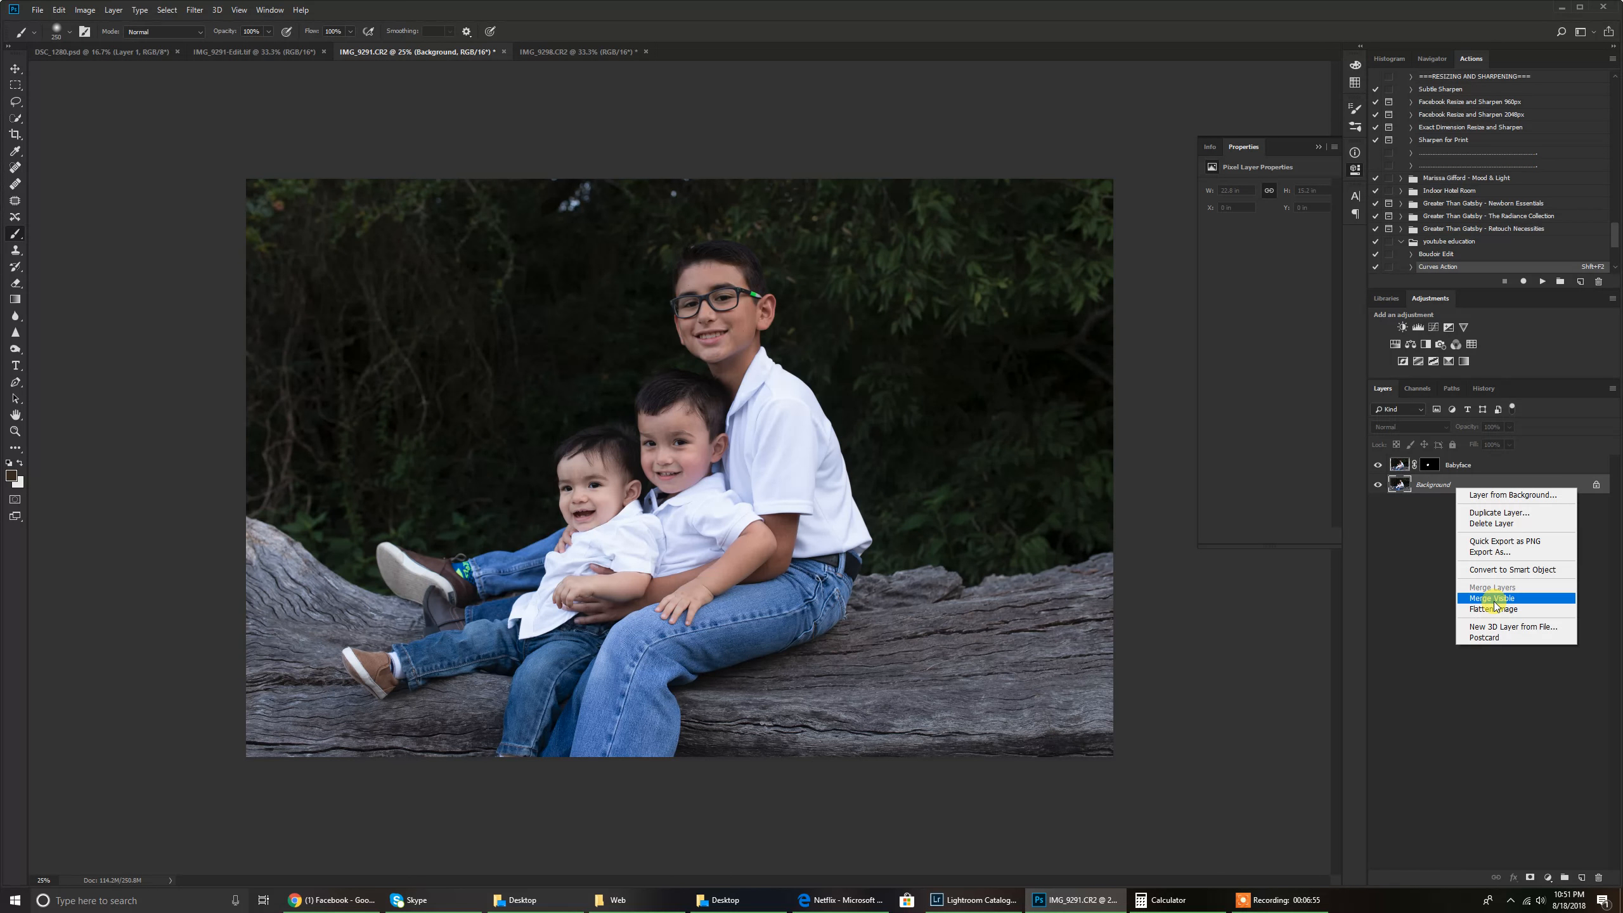
{"action": "left_click", "coordinate": [1494, 601]}
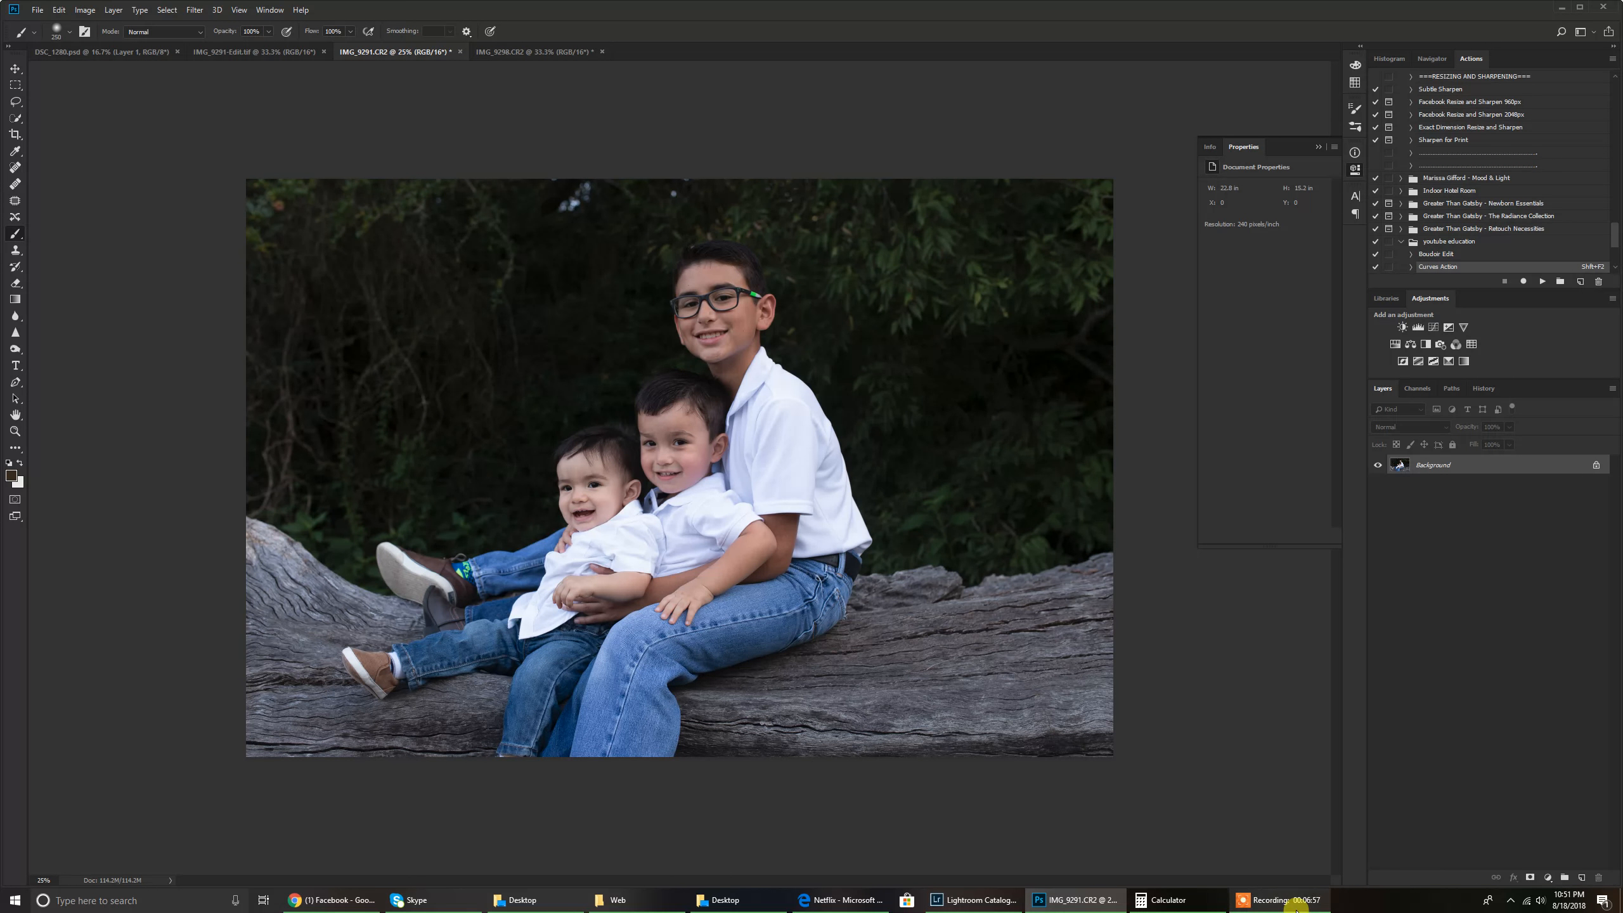
{"action": "left_click", "coordinate": [1268, 901]}
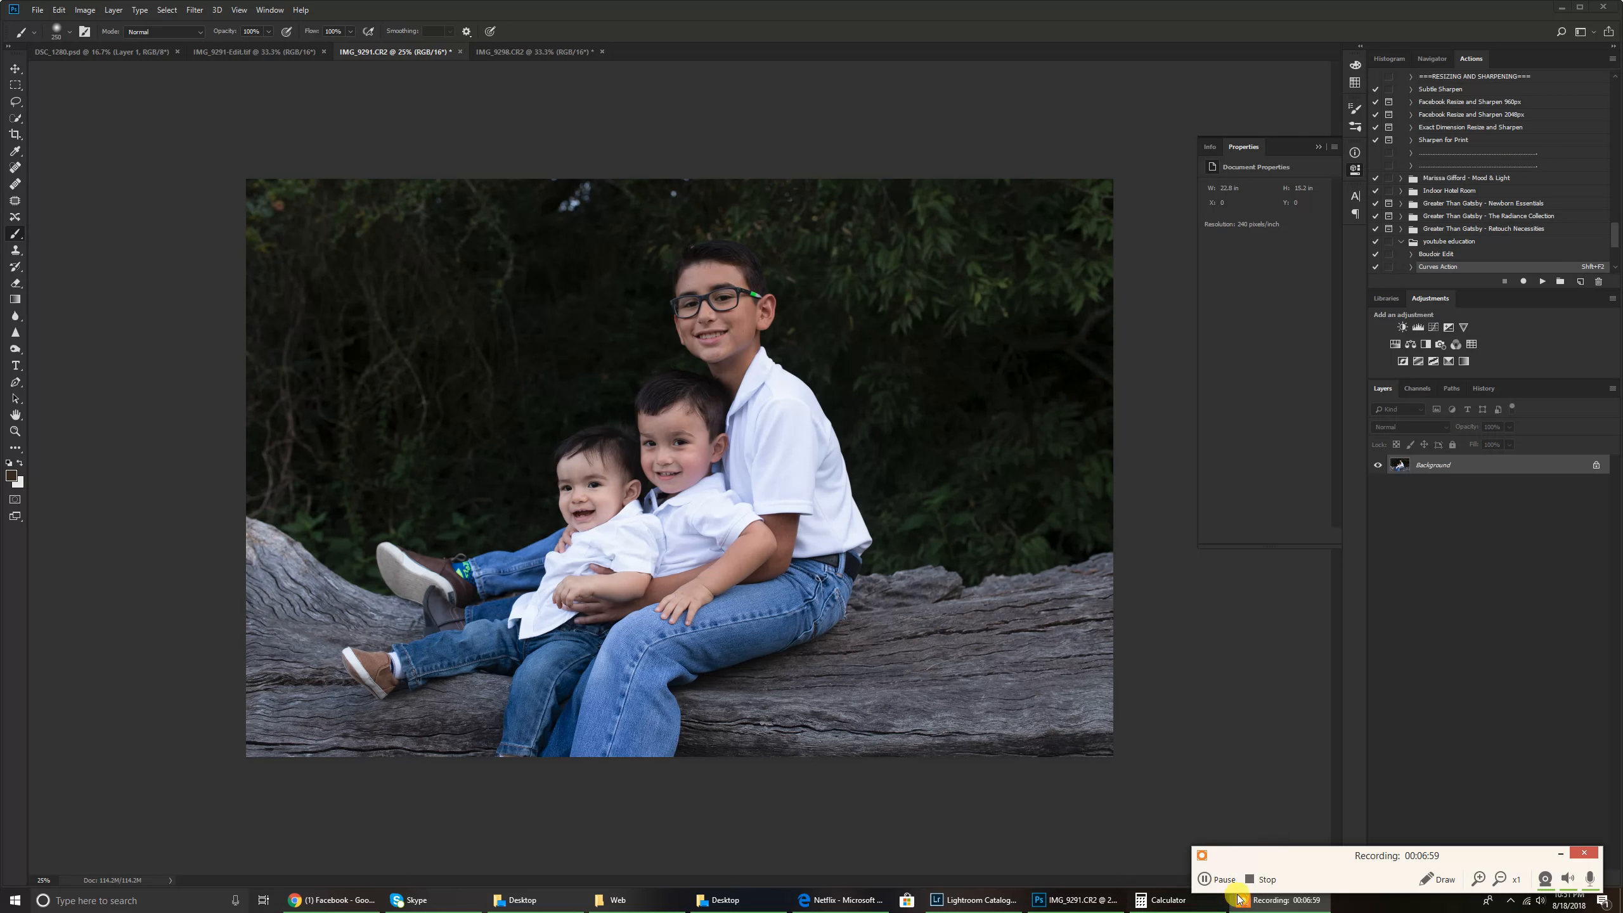